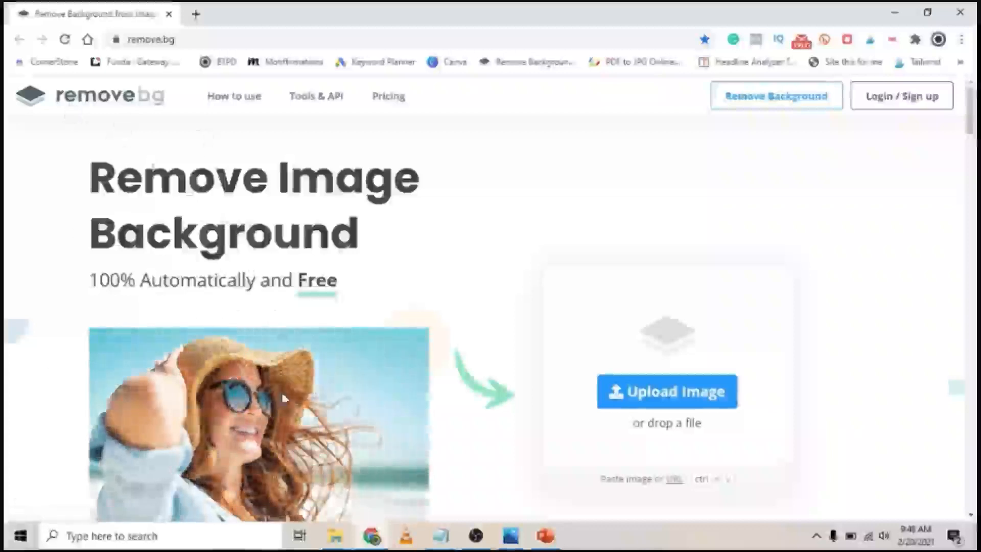
# Step: Look through the slides and bring up the Snowboarding 1 photo
pyautogui.scroll(-2, 273, 378)
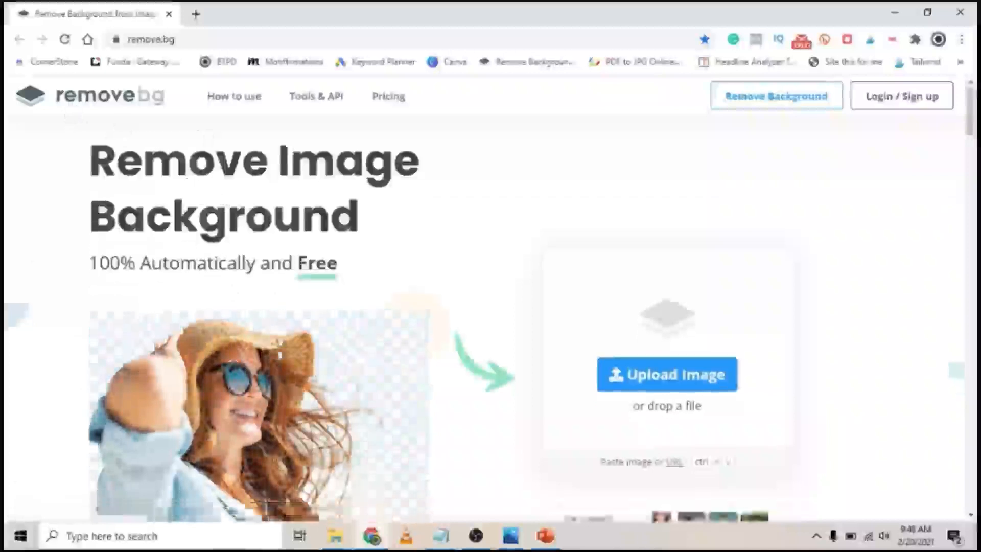
pyautogui.scroll(2, 279, 354)
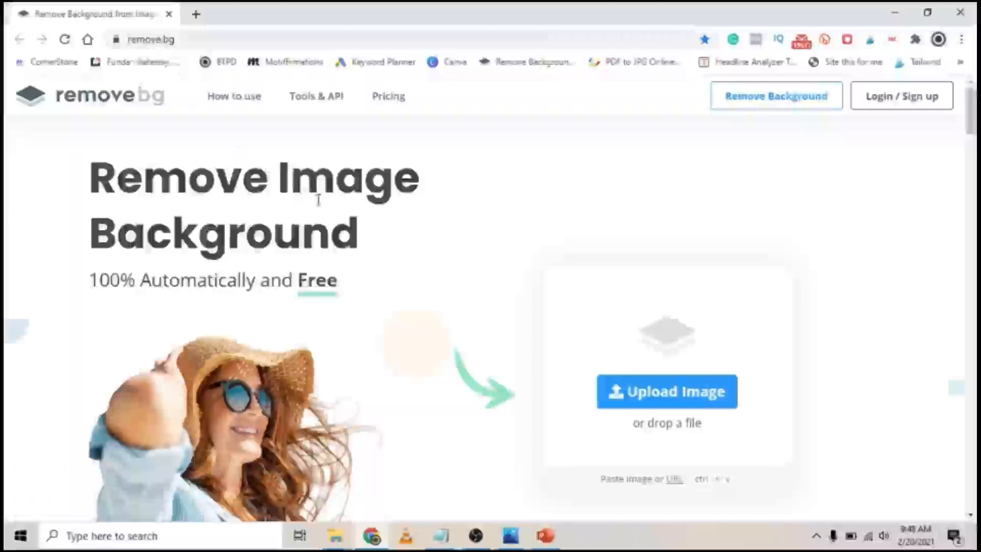
pyautogui.scroll(-2, 317, 199)
pyautogui.scroll(2, 327, 199)
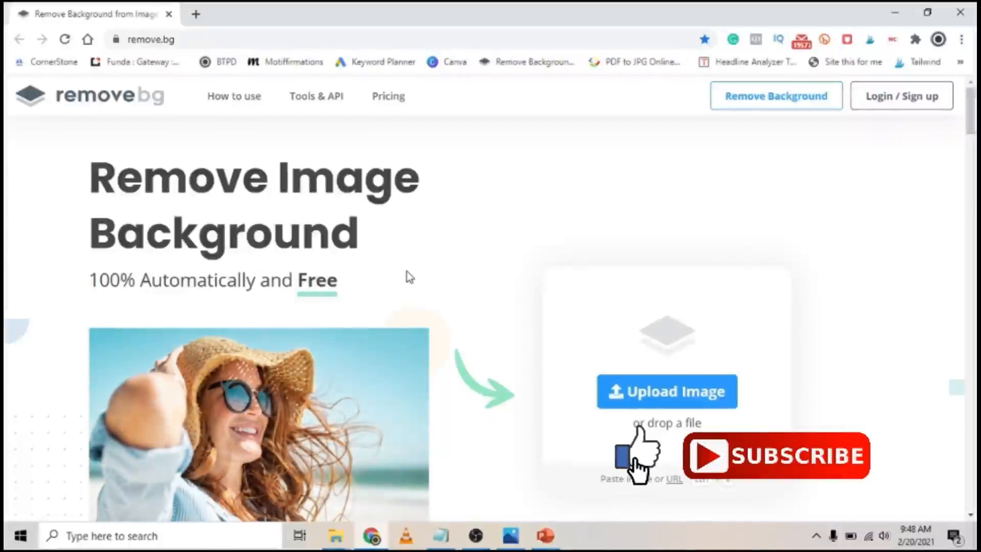
pyautogui.scroll(-3, 410, 313)
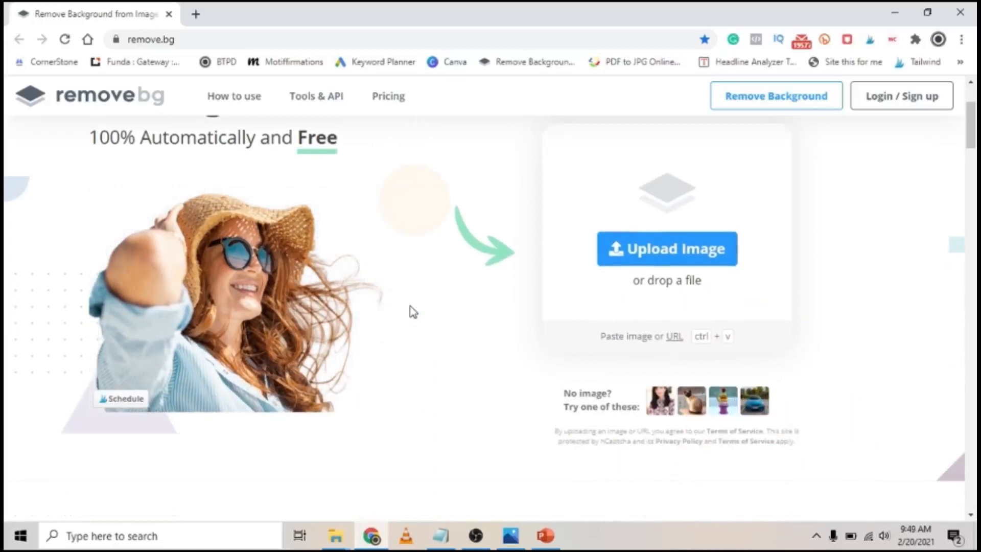
pyautogui.scroll(-2, 413, 313)
pyautogui.scroll(5, 411, 311)
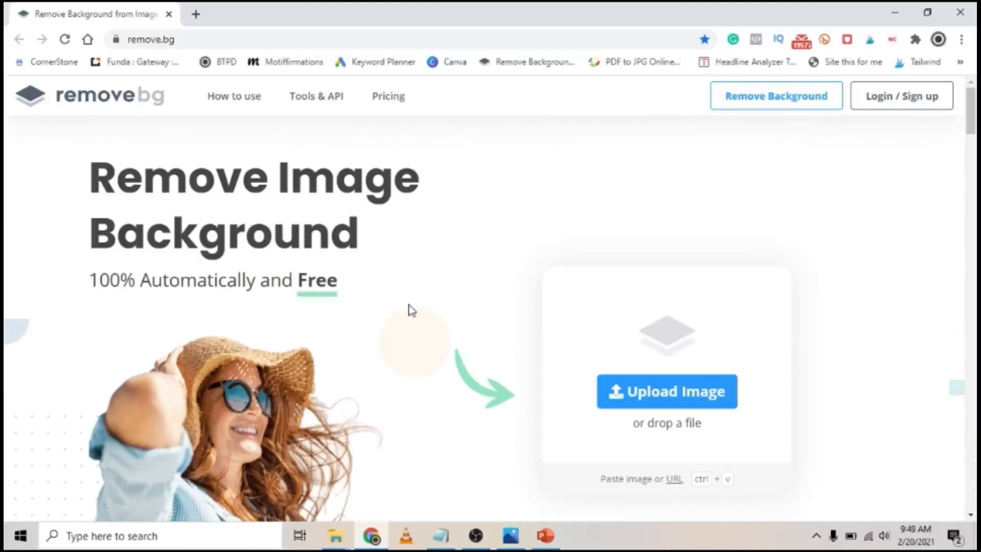
pyautogui.scroll(-3, 432, 301)
pyautogui.scroll(2, 432, 302)
pyautogui.scroll(1, 432, 300)
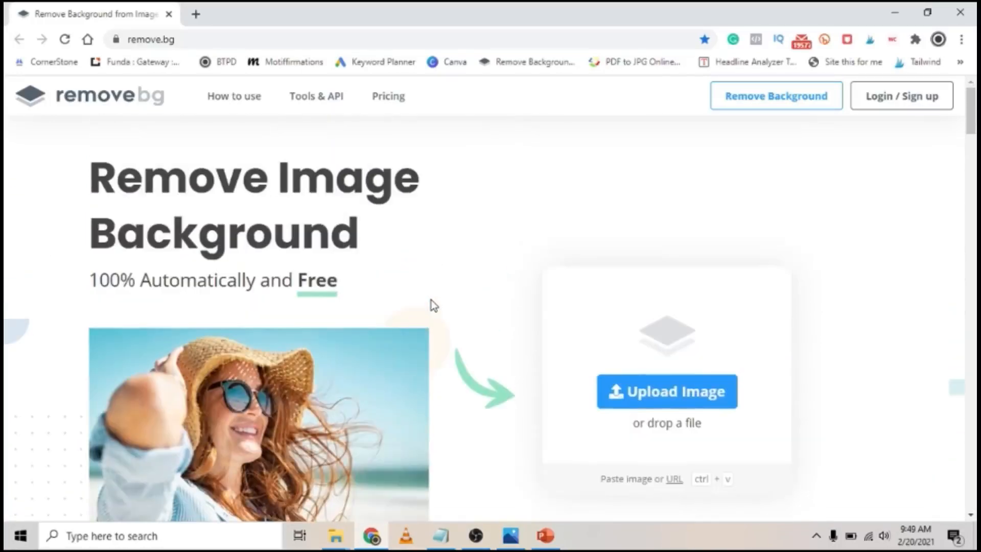
pyautogui.scroll(-3, 419, 304)
pyautogui.scroll(3, 419, 305)
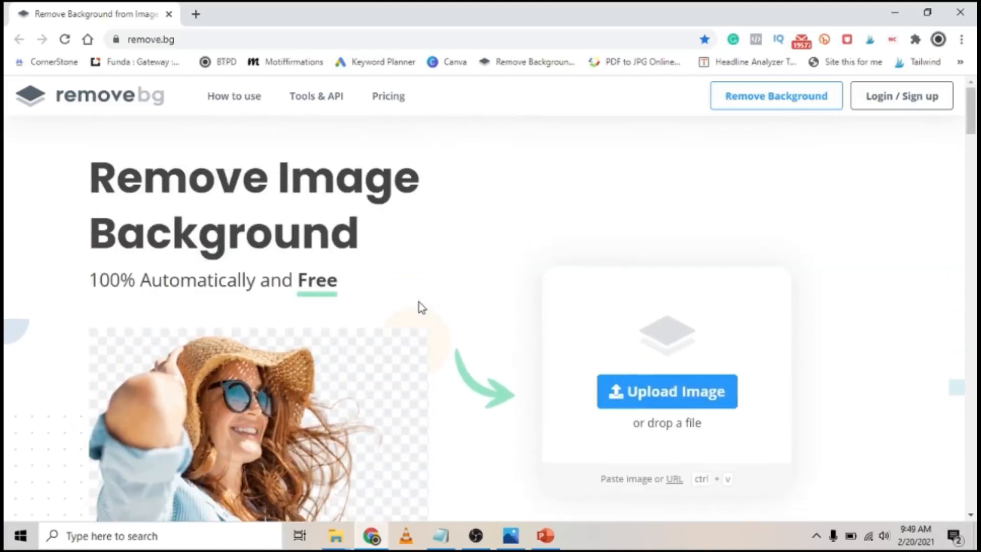
pyautogui.click(510, 535)
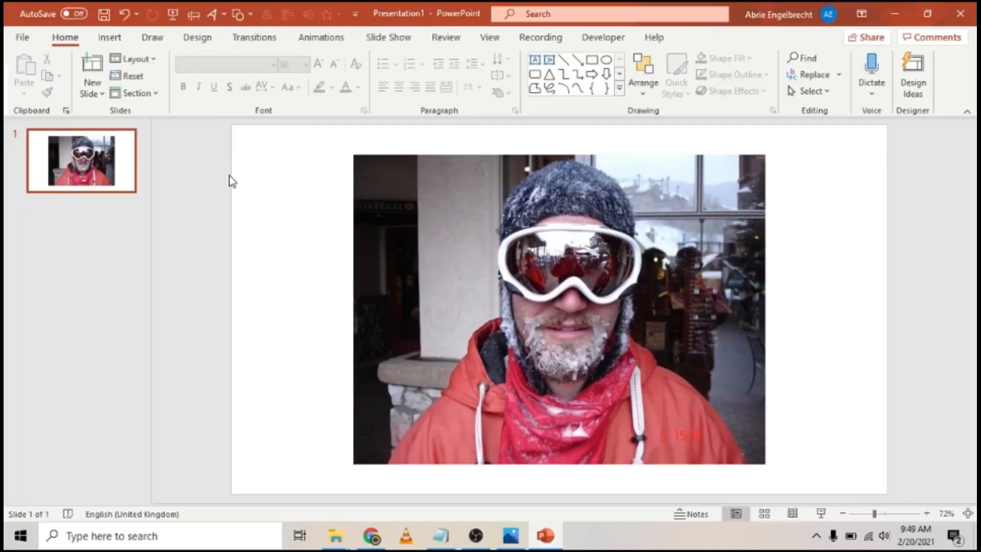
# Step: Remove the snowboarder photo's background and keep the result, leaving the face and a pillar piece
pyautogui.click(608, 261)
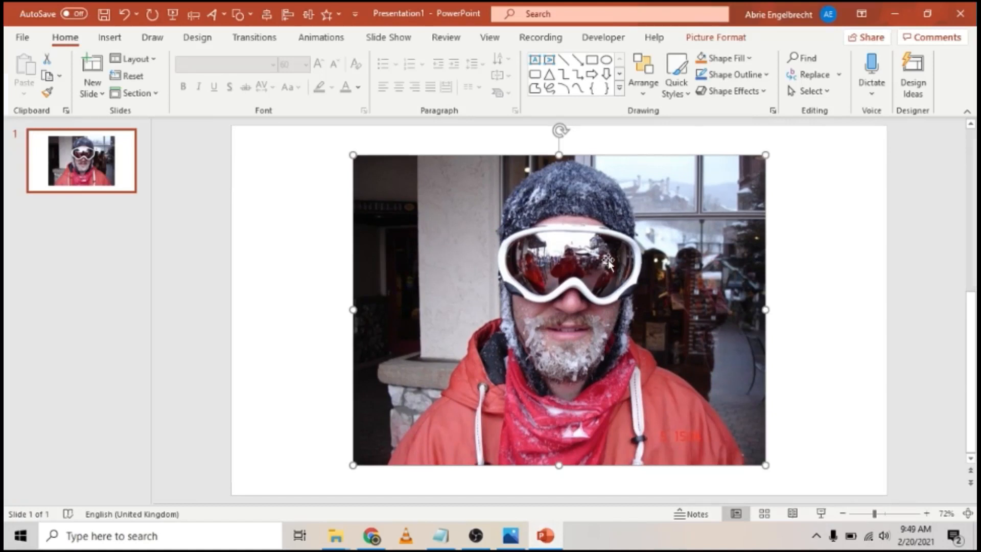
pyautogui.click(711, 37)
pyautogui.click(34, 76)
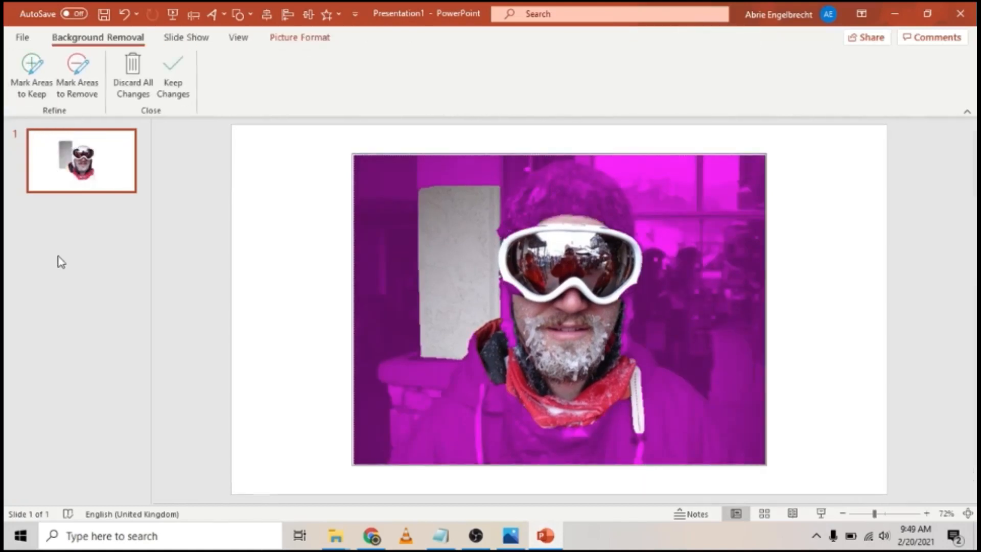
pyautogui.click(173, 65)
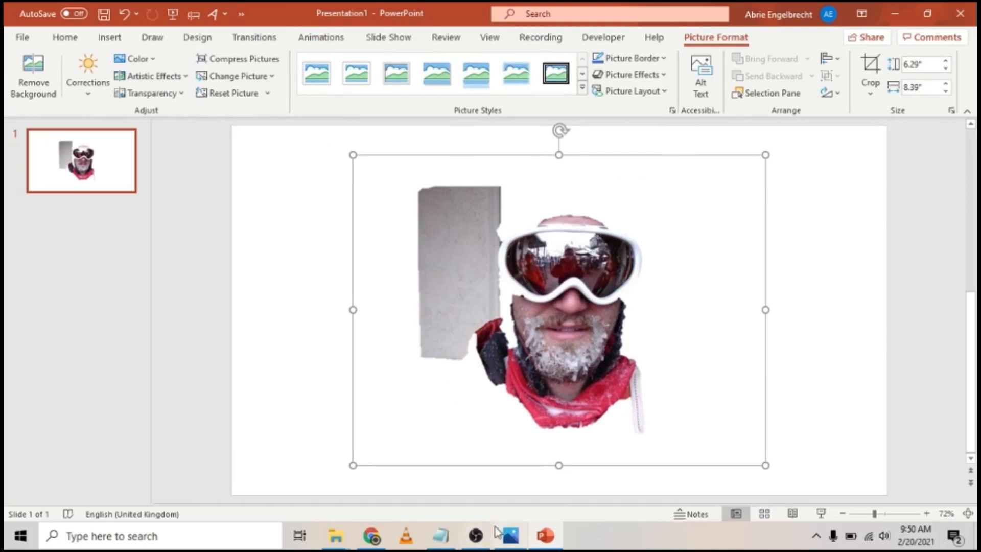
# Step: Upload Snowboarding 1 from the '1 Abrie poses' folder to remove.bg and review the cut-out
pyautogui.click(373, 537)
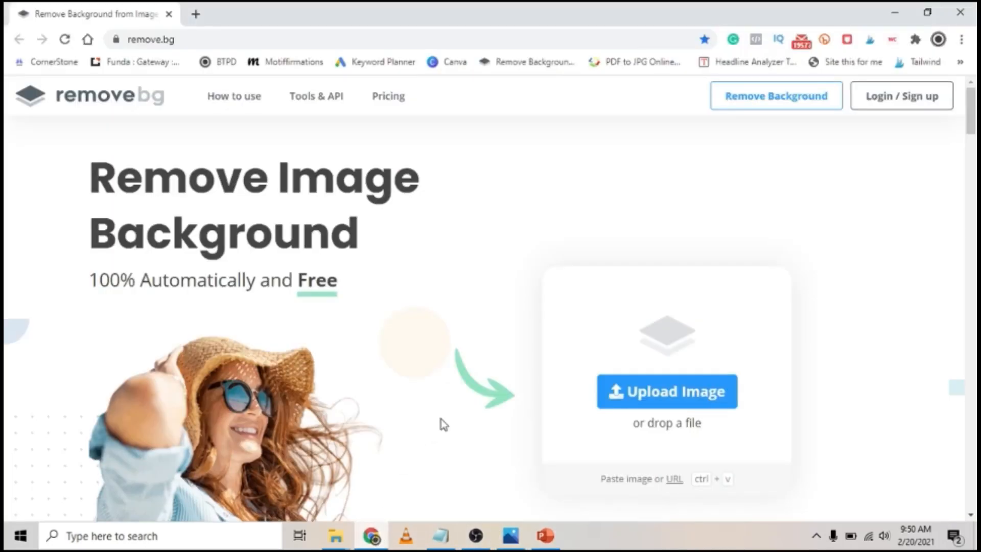
pyautogui.moveTo(334, 542)
pyautogui.click(488, 465)
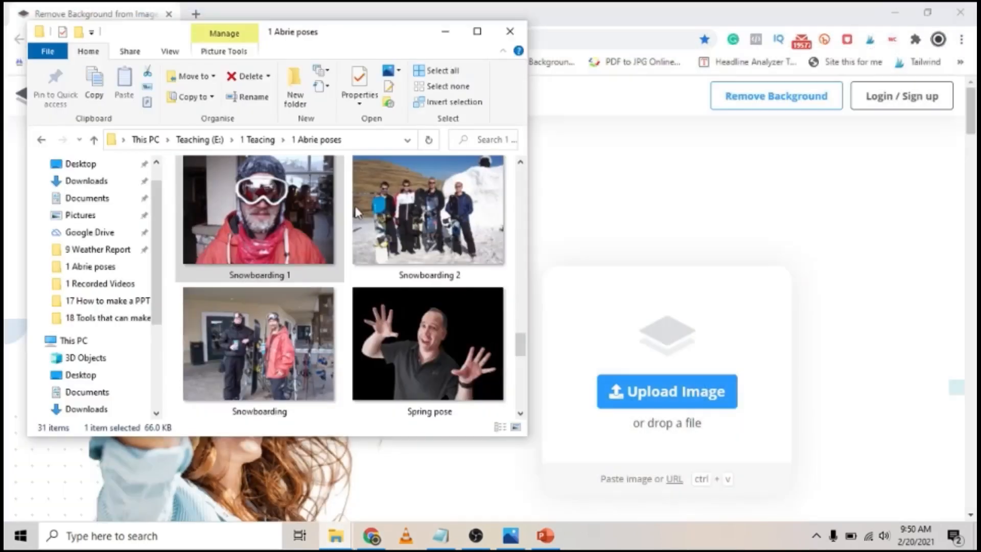
pyautogui.click(283, 199)
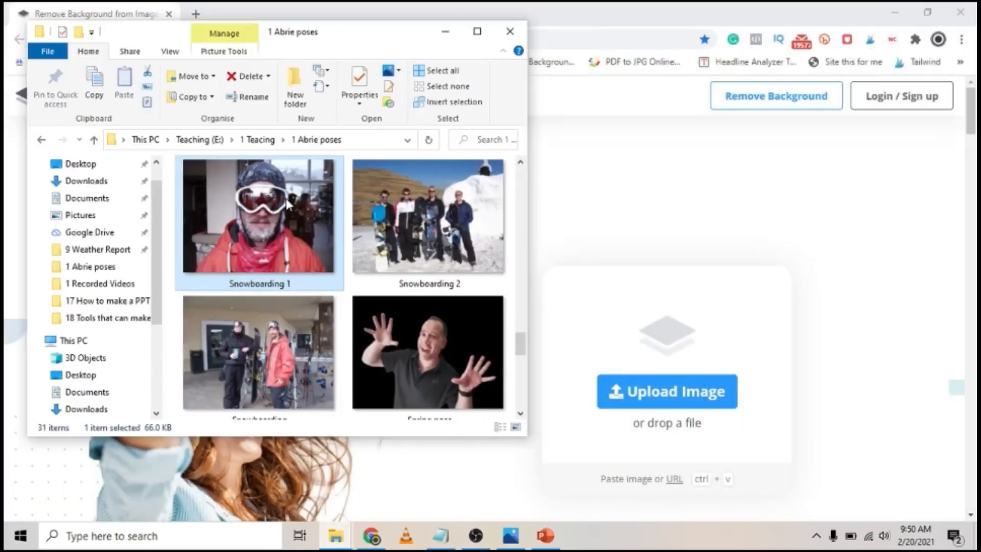
pyautogui.moveTo(256, 221); pyautogui.dragTo(653, 392)
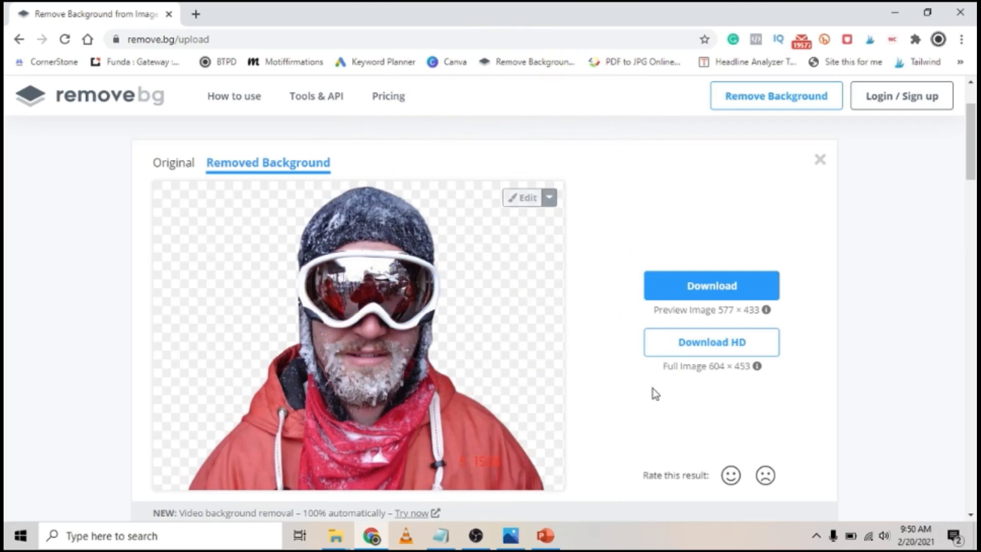
pyautogui.scroll(-2, 655, 394)
pyautogui.scroll(2, 655, 394)
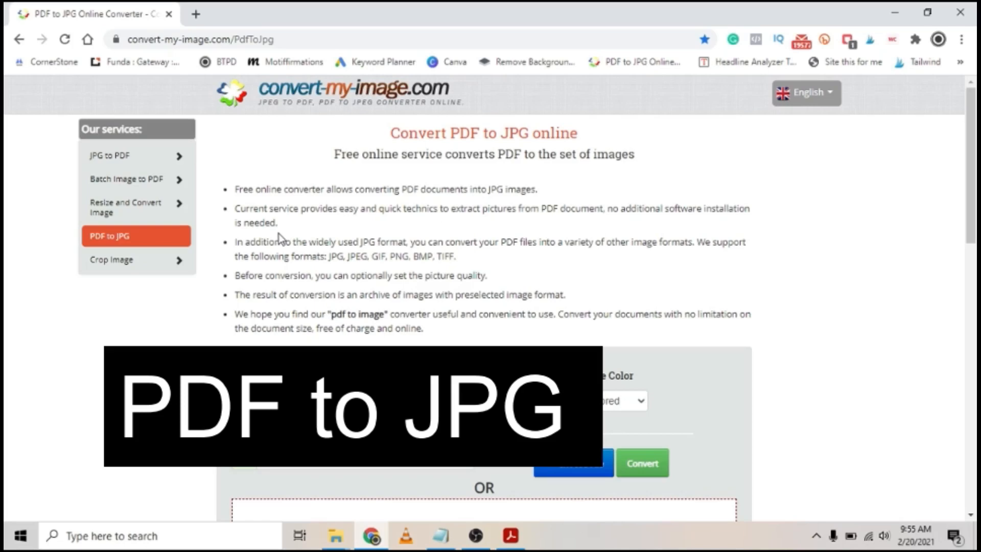
# Step: Look over the convert-my-image.com PDF to JPG page, then switch to The Magic Egg PDF in Acrobat
pyautogui.scroll(-4, 278, 234)
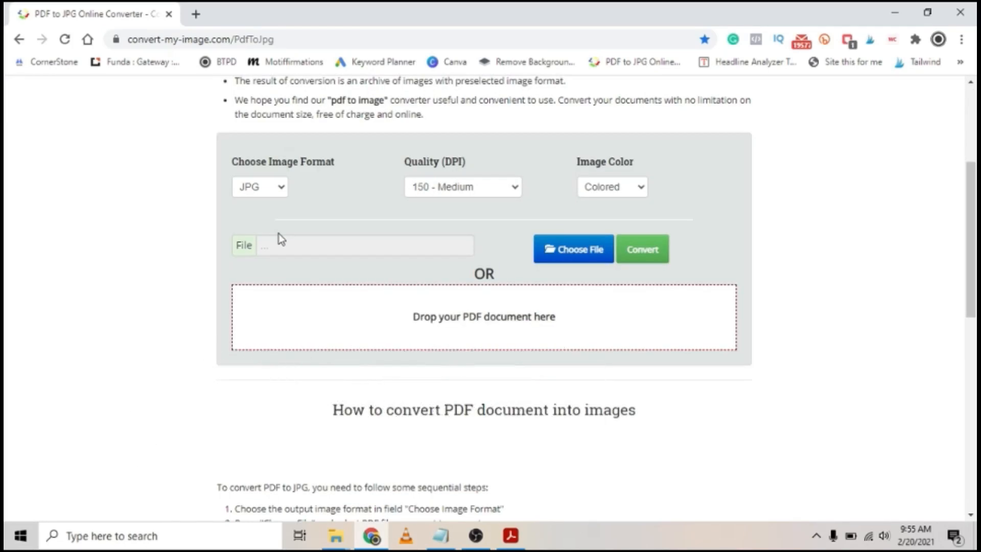
pyautogui.scroll(-1, 278, 234)
pyautogui.scroll(1, 278, 234)
pyautogui.scroll(4, 278, 232)
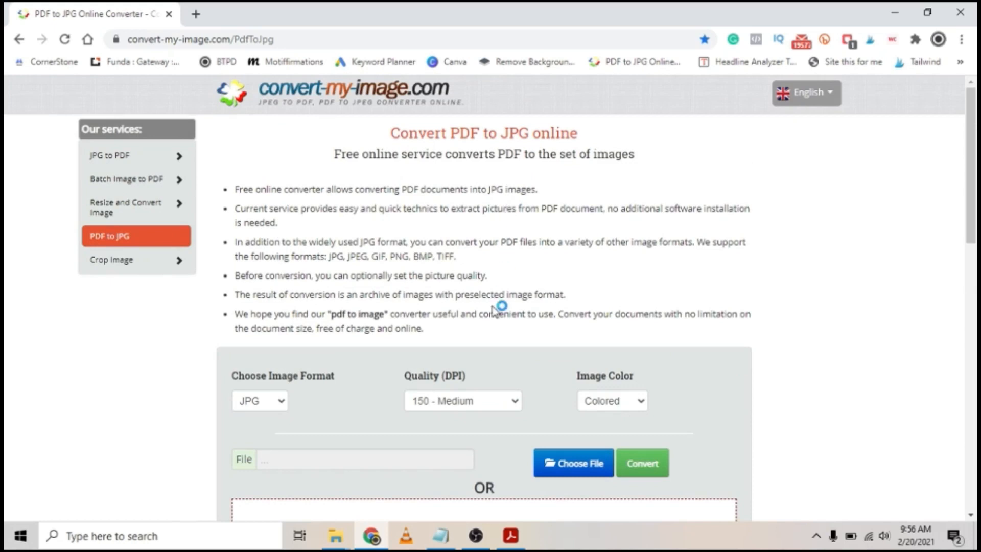
pyautogui.click(507, 542)
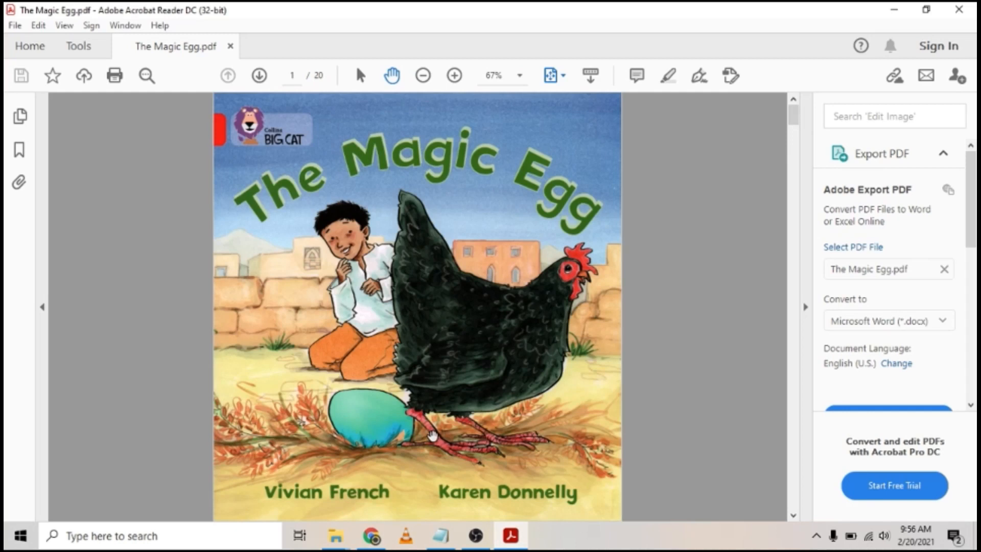
# Step: Scroll through The Magic Egg PDF pages, then return to the PDF to JPG converter in Chrome
pyautogui.scroll(-3, 432, 435)
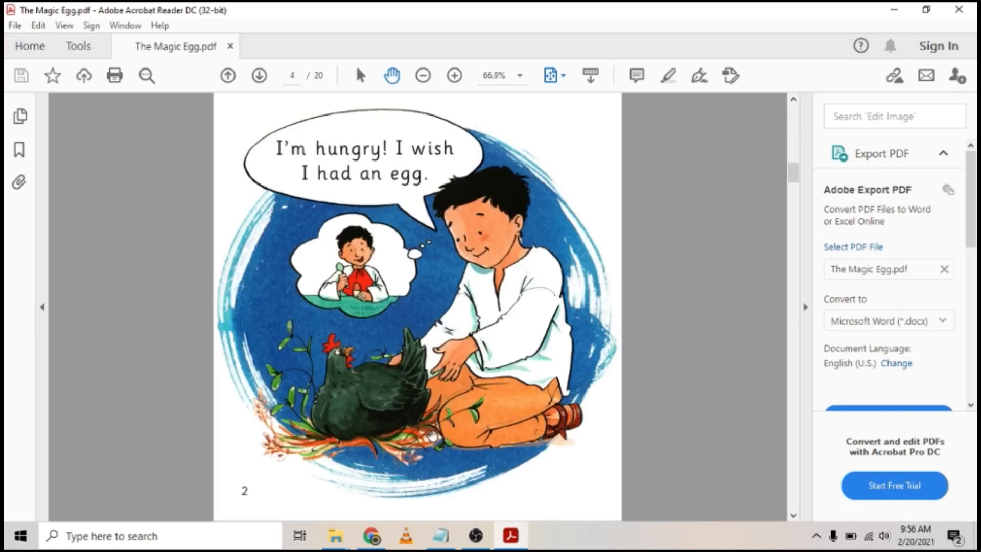
pyautogui.scroll(-3, 432, 435)
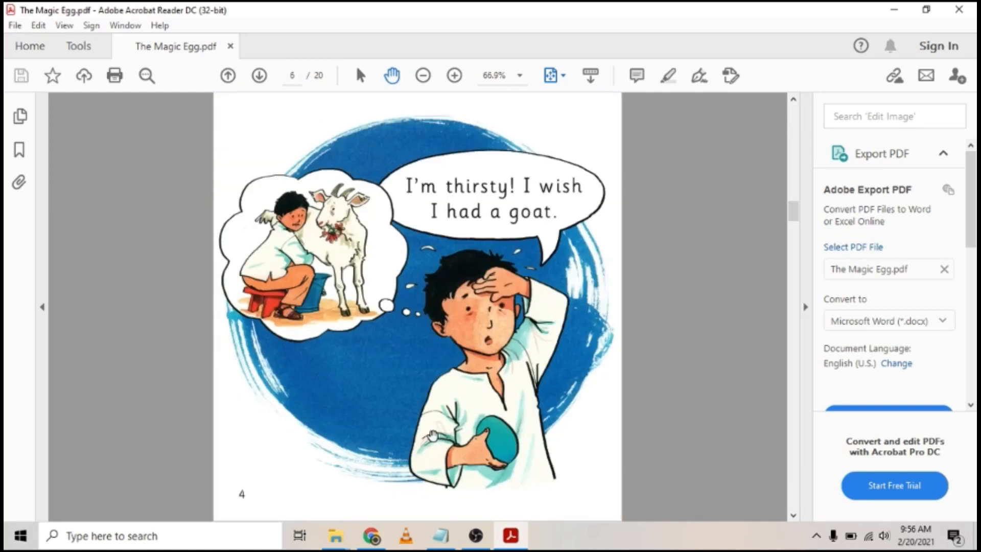
pyautogui.scroll(-2, 432, 435)
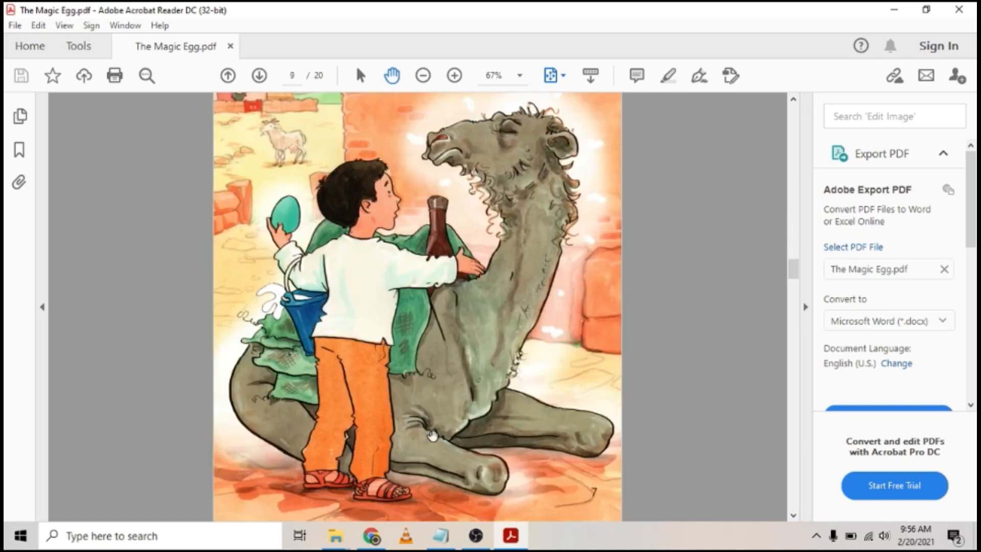
pyautogui.scroll(8, 414, 353)
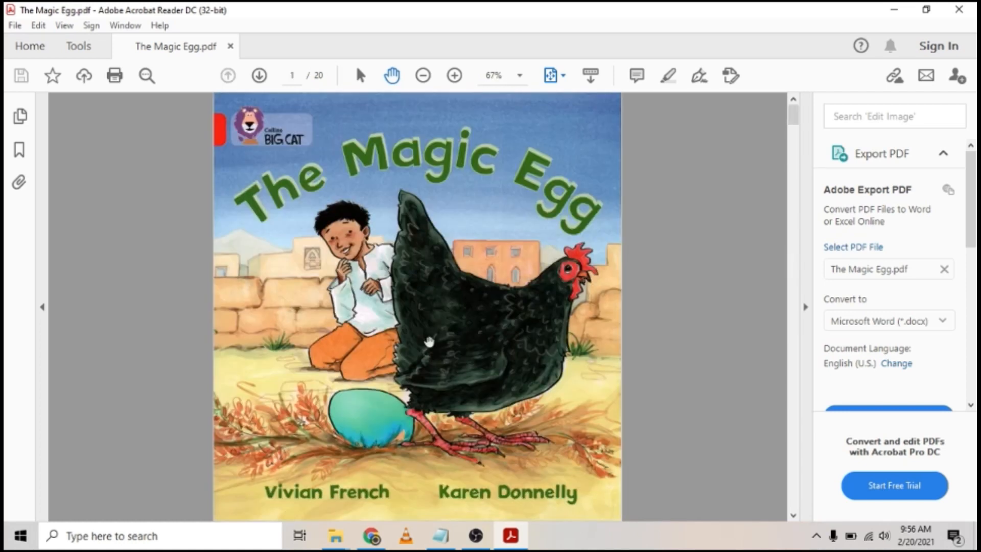
pyautogui.scroll(-4, 333, 364)
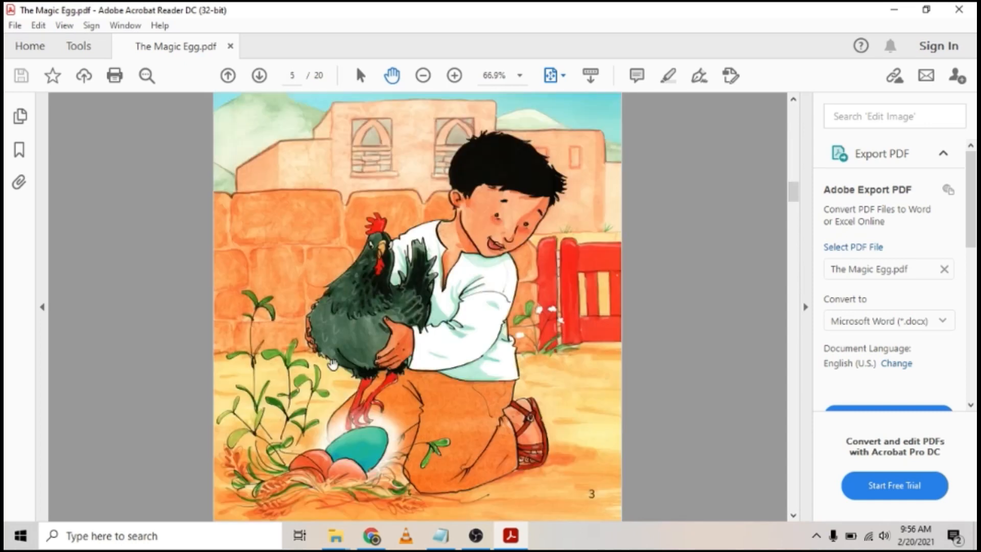
pyautogui.scroll(-2, 447, 317)
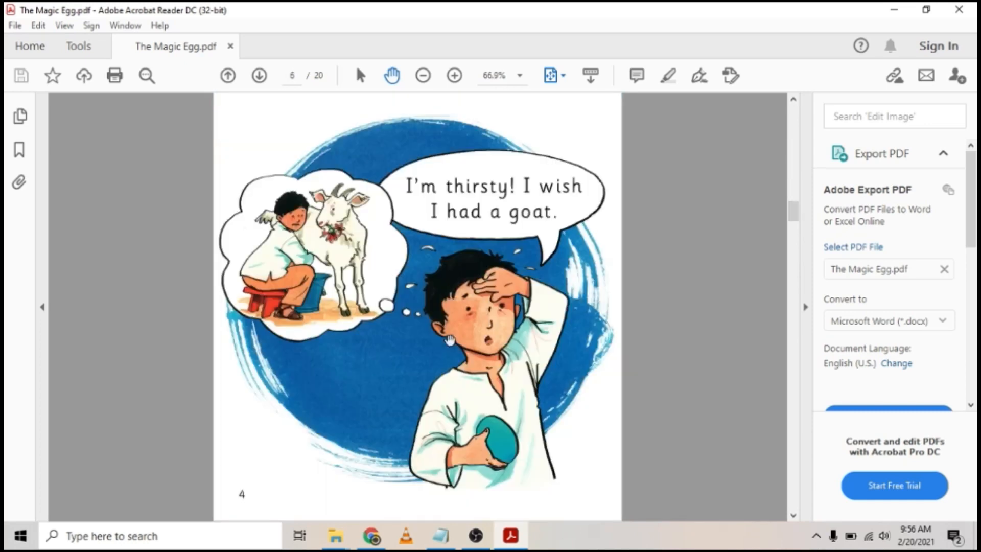
pyautogui.scroll(-3, 449, 340)
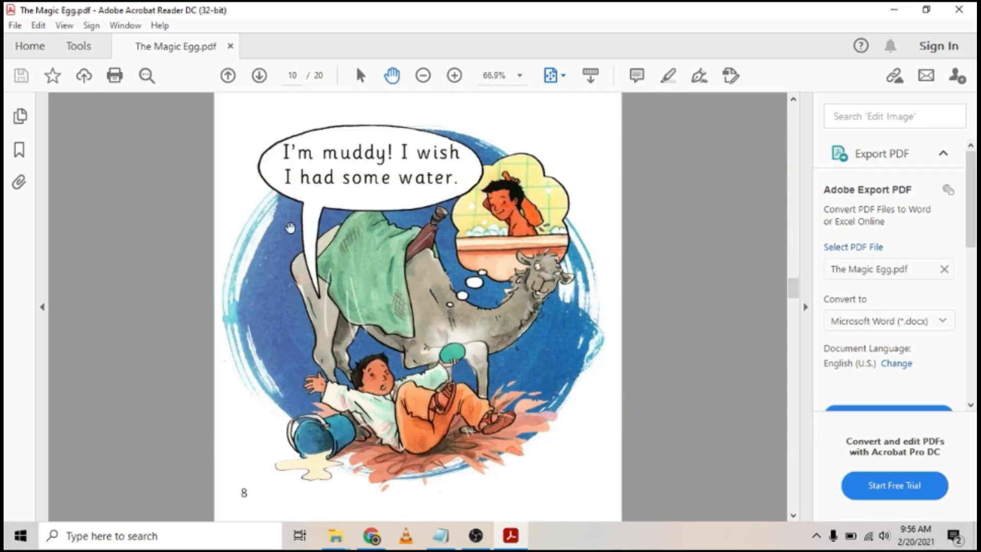
pyautogui.scroll(-2, 430, 369)
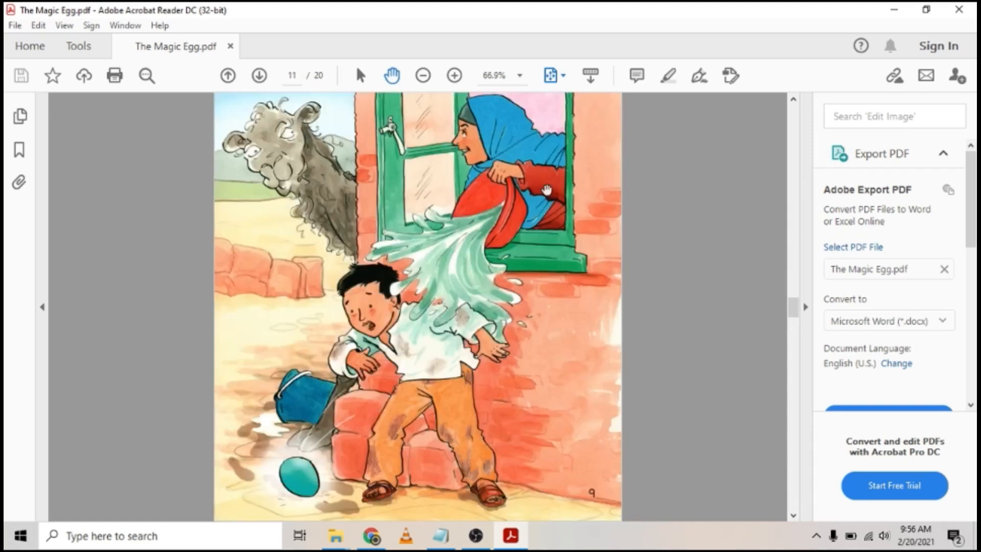
pyautogui.scroll(2, 430, 230)
pyautogui.scroll(-1, 459, 271)
pyautogui.scroll(-1, 370, 337)
pyautogui.scroll(-1, 321, 362)
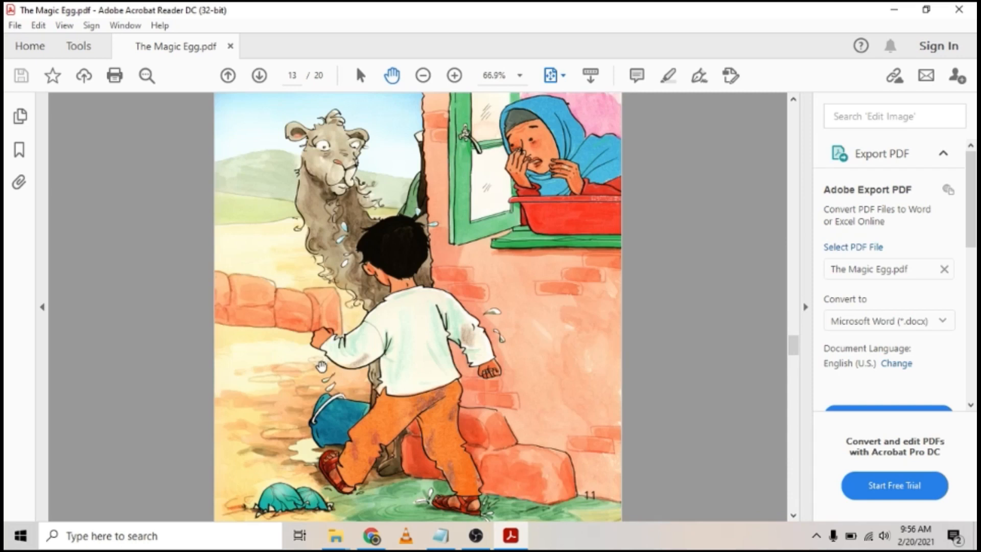
pyautogui.scroll(6, 317, 425)
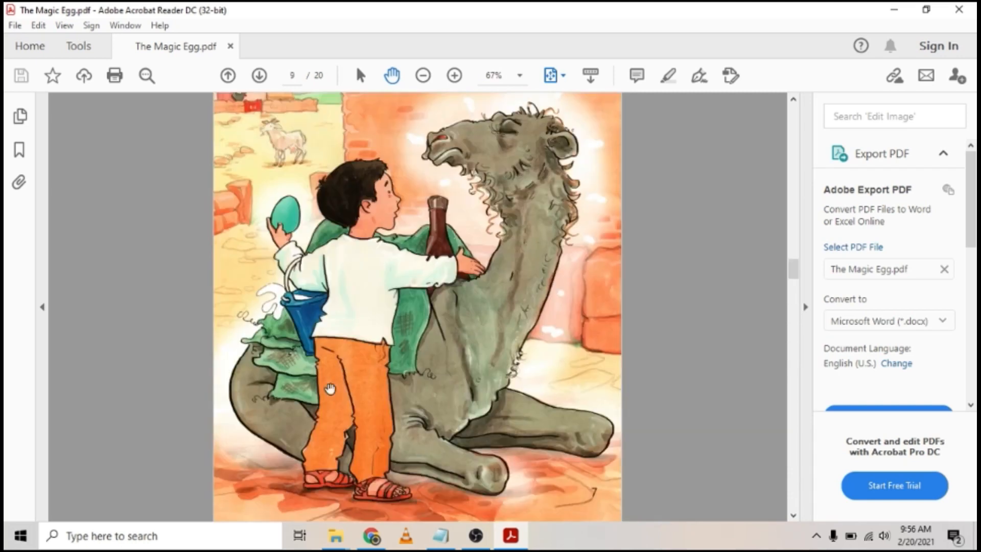
pyautogui.scroll(1, 330, 389)
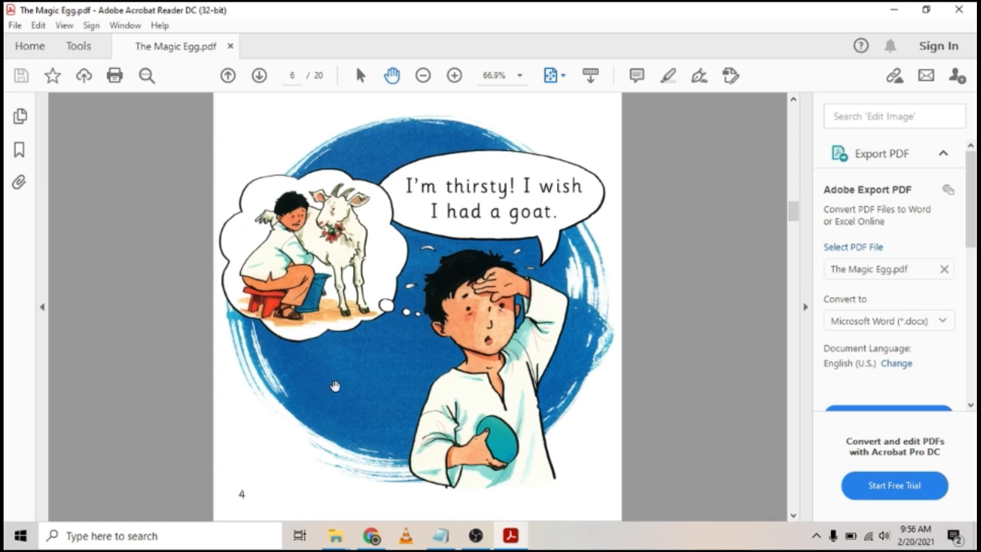
pyautogui.click(371, 535)
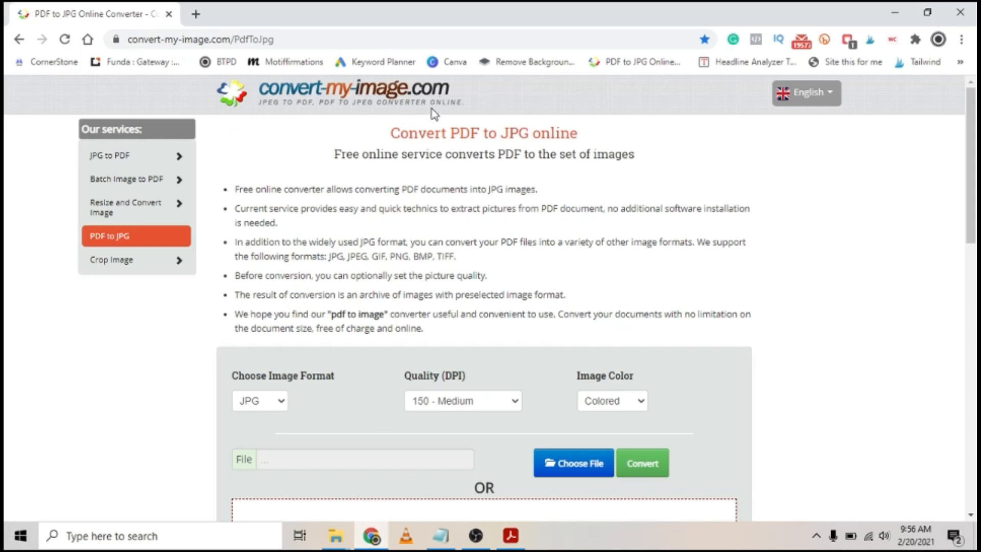
# Step: Drop The Magic Egg PDF from the '3 The magig egg' folder onto the converter for JPG conversion
pyautogui.scroll(-4, 440, 338)
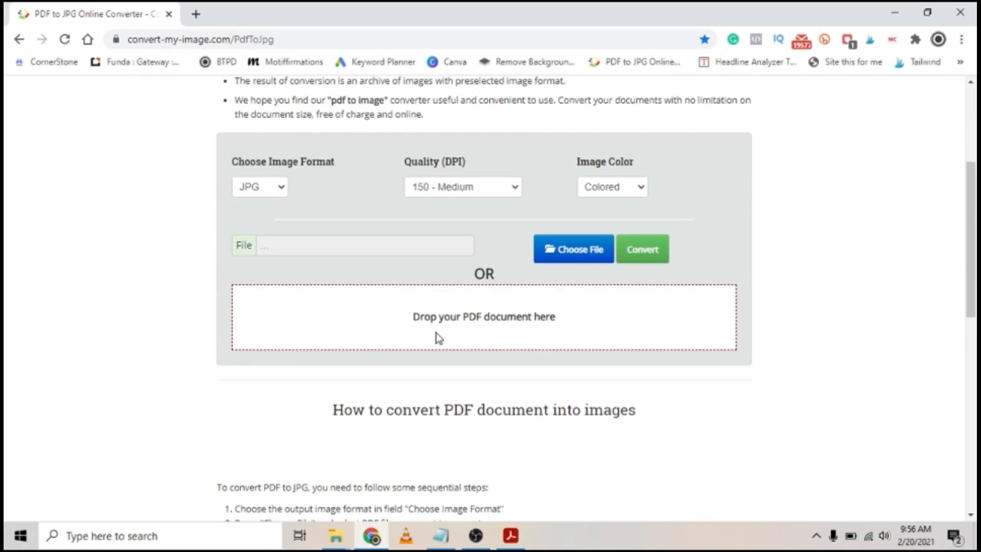
pyautogui.click(335, 535)
pyautogui.click(488, 473)
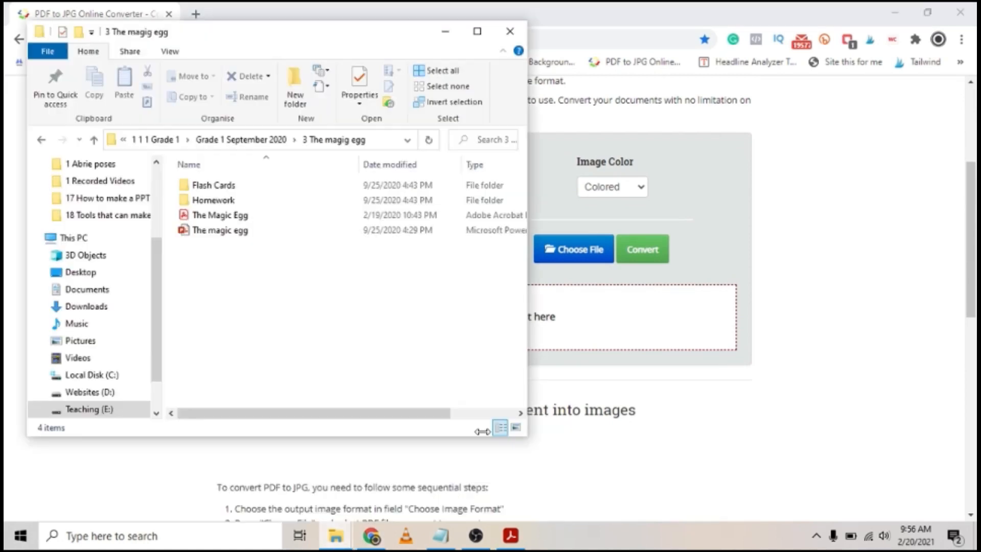
pyautogui.moveTo(392, 32); pyautogui.dragTo(272, 29)
pyautogui.click(95, 212)
pyautogui.moveTo(591, 298); pyautogui.dragTo(584, 326)
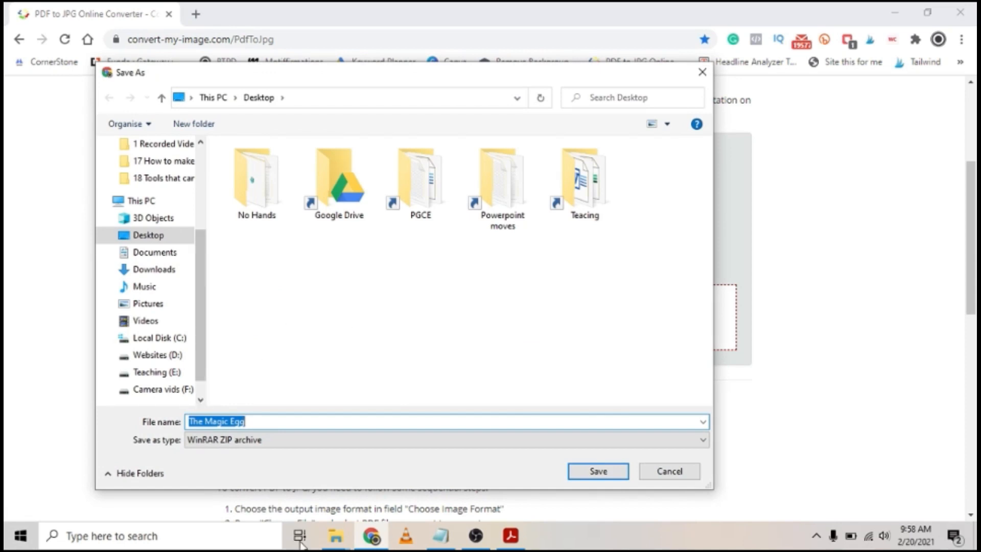
# Step: Point the Save As dialog at the '3 The magig egg' folder using its path copied from Explorer
pyautogui.moveTo(334, 535)
pyautogui.click(474, 485)
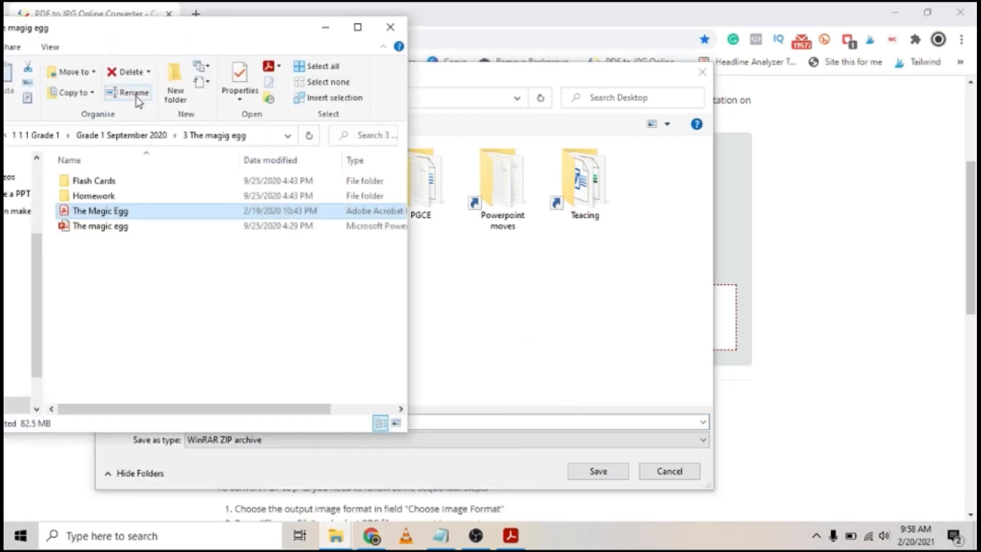
pyautogui.click(273, 135)
pyautogui.rightClick(273, 136)
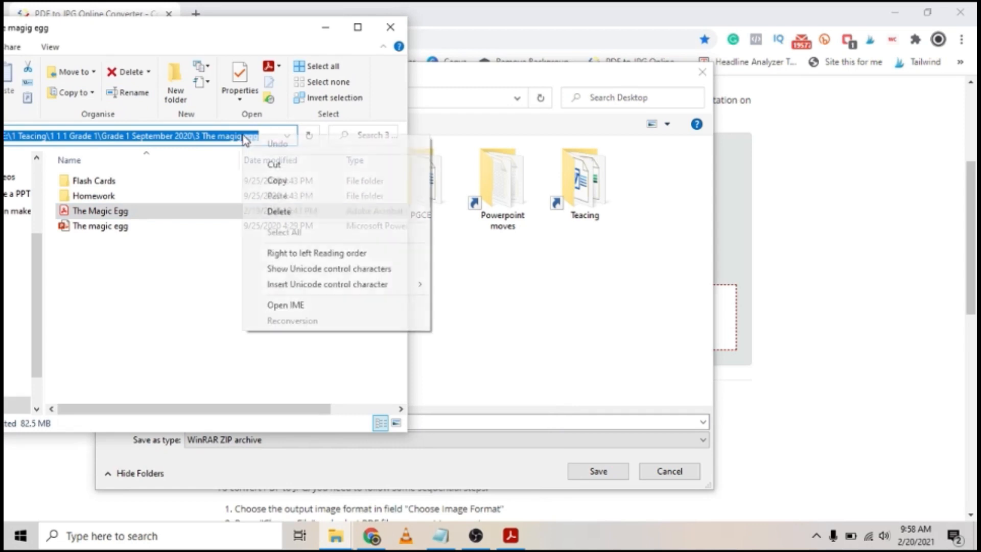
pyautogui.click(302, 193)
pyautogui.hotkey('alt', 'Tab')
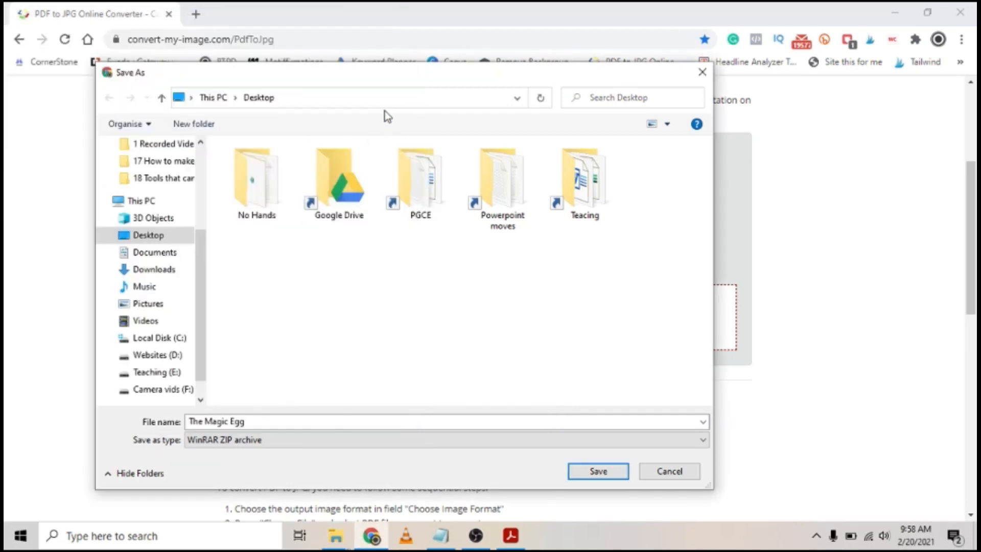
pyautogui.click(383, 97)
pyautogui.rightClick(383, 98)
pyautogui.click(429, 156)
pyautogui.press('Return')
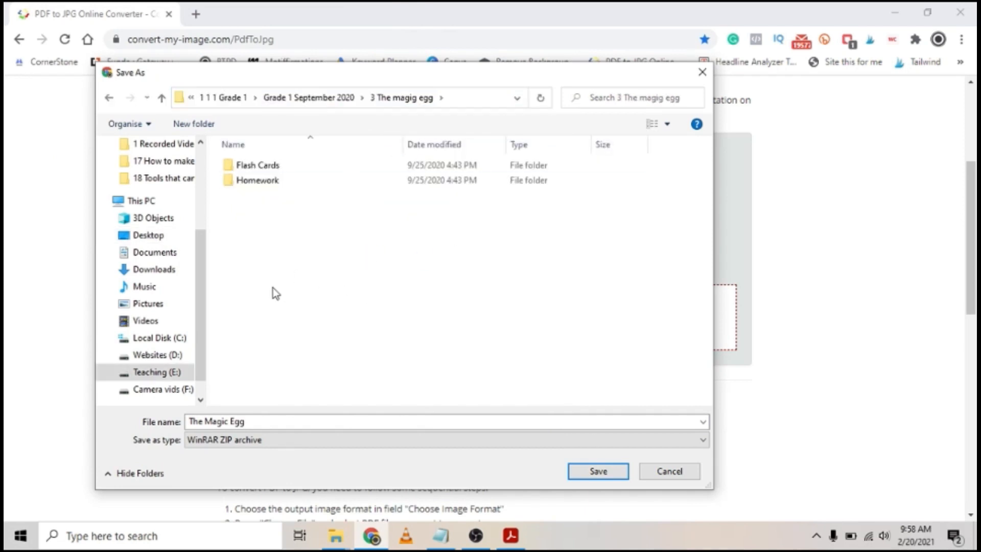
# Step: Create a folder named 'The magic egg JPG' and save The Magic Egg ZIP into it
pyautogui.click(194, 123)
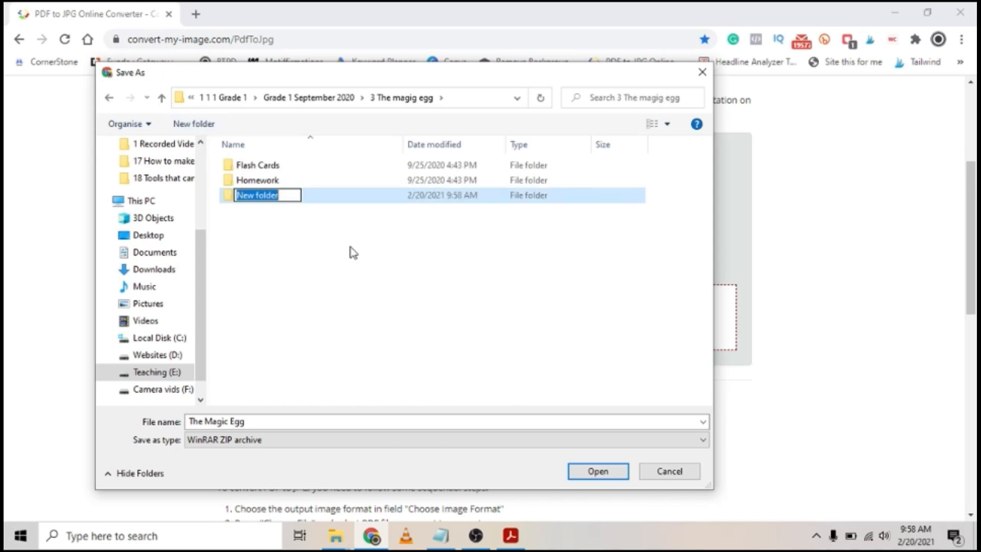
pyautogui.write('The magic egg')
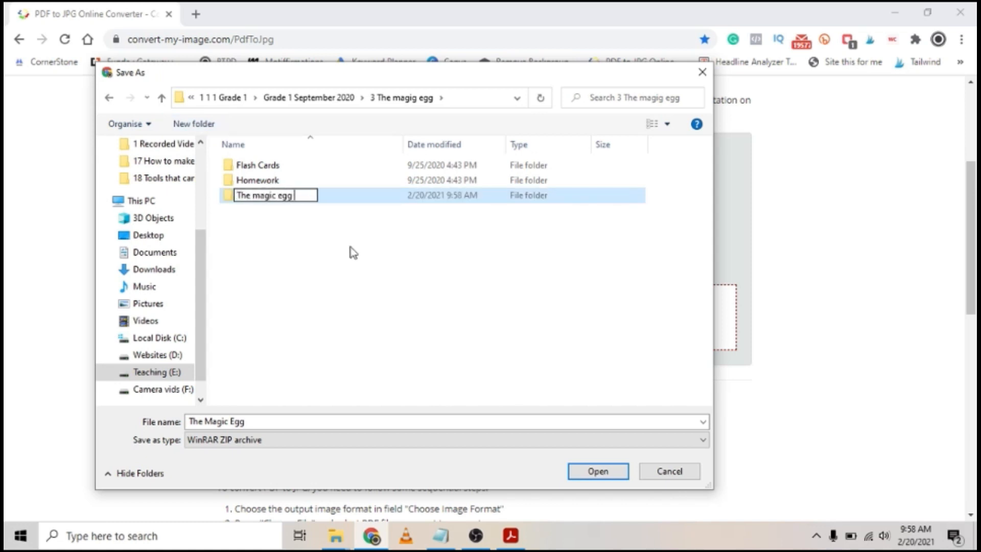
pyautogui.write(' JPG')
pyautogui.press('Return')
pyautogui.press('Return')
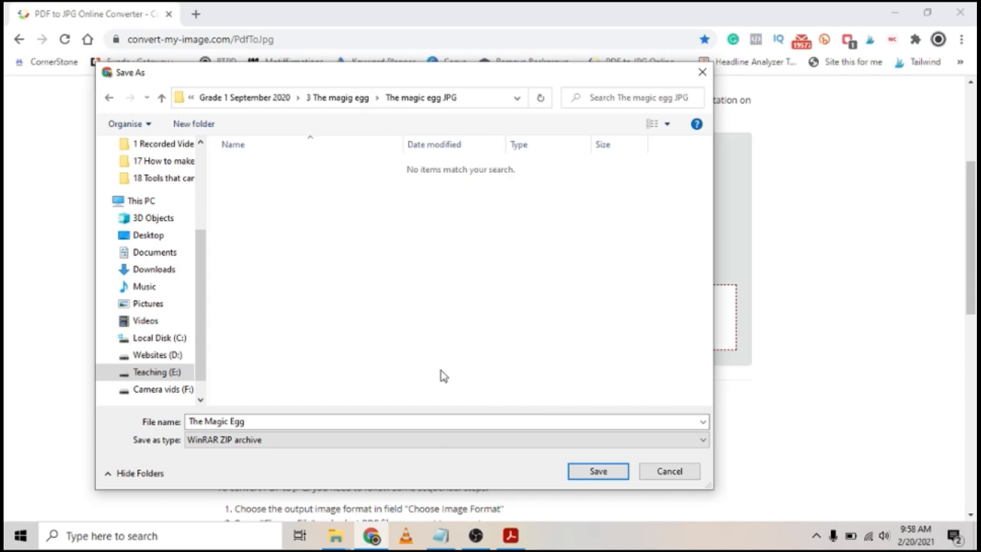
pyautogui.click(624, 476)
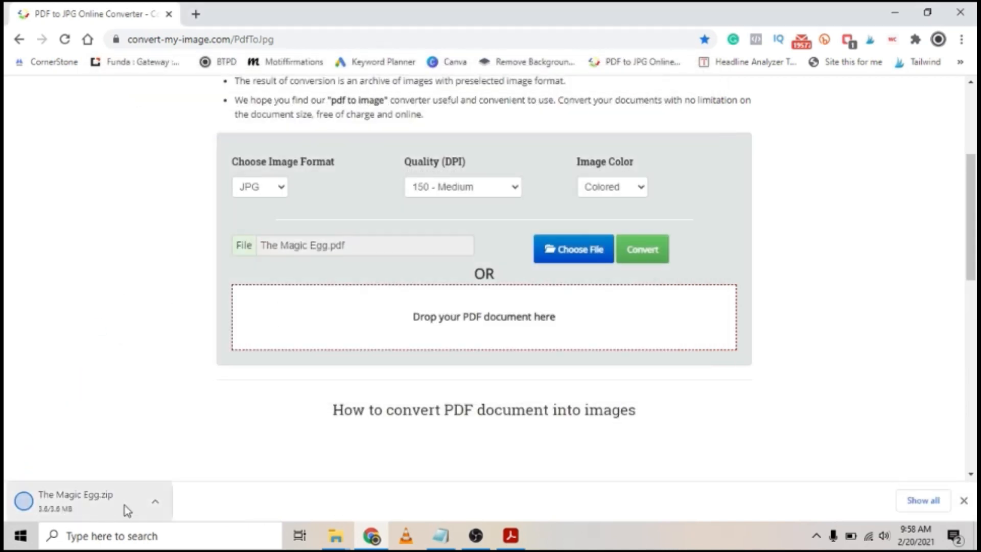
# Step: Extract all 20 page JPGs from The Magic Egg ZIP into The magic egg JPG folder
pyautogui.moveTo(336, 535)
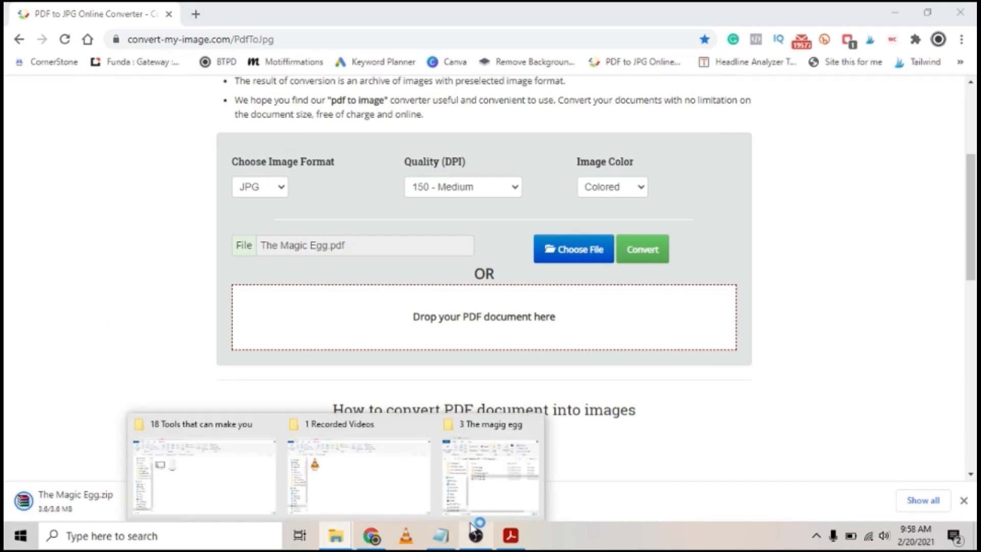
pyautogui.click(454, 491)
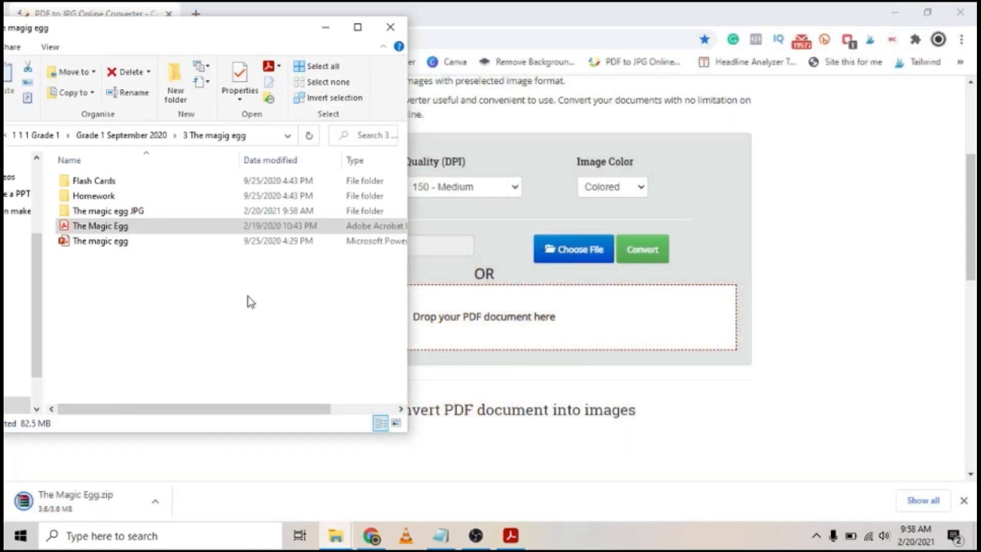
pyautogui.doubleClick(132, 210)
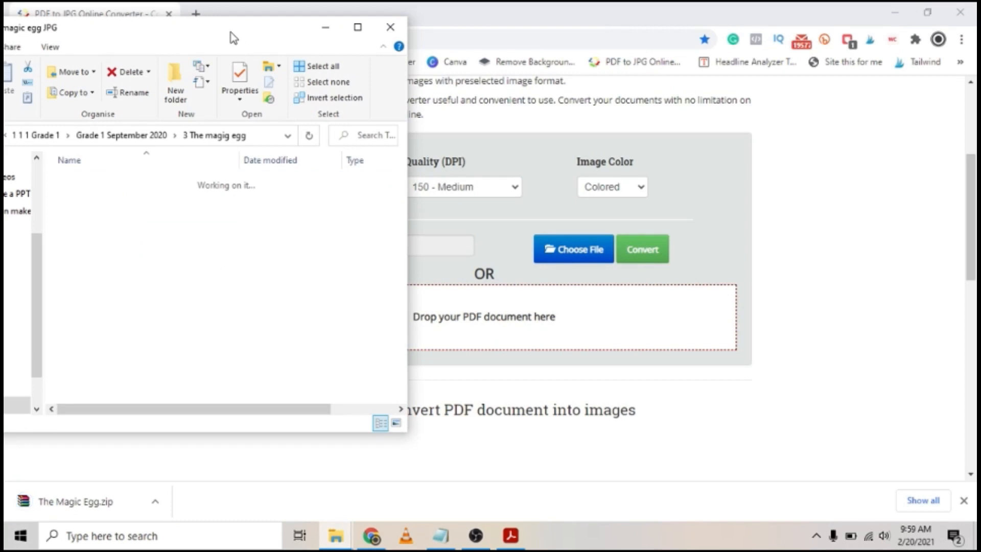
pyautogui.doubleClick(232, 36)
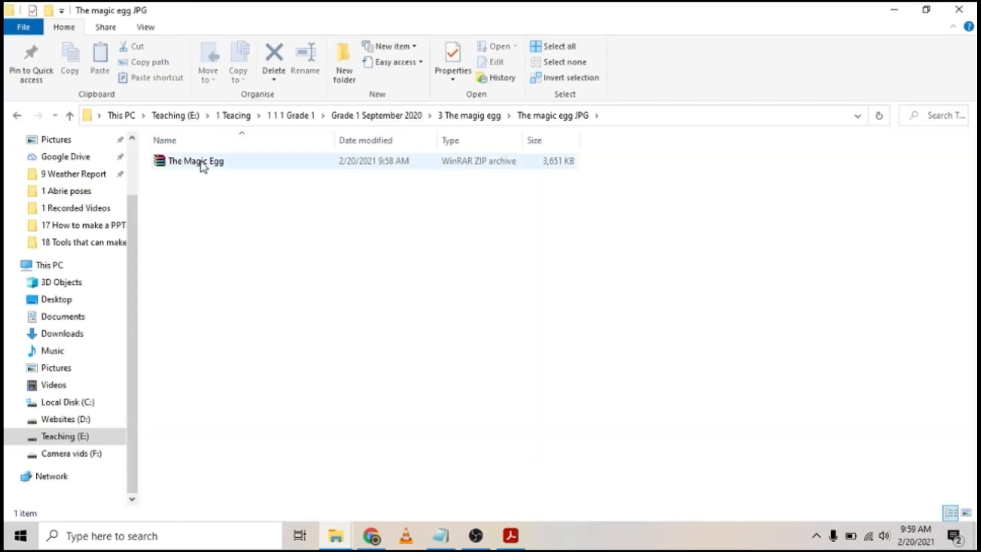
pyautogui.click(203, 162)
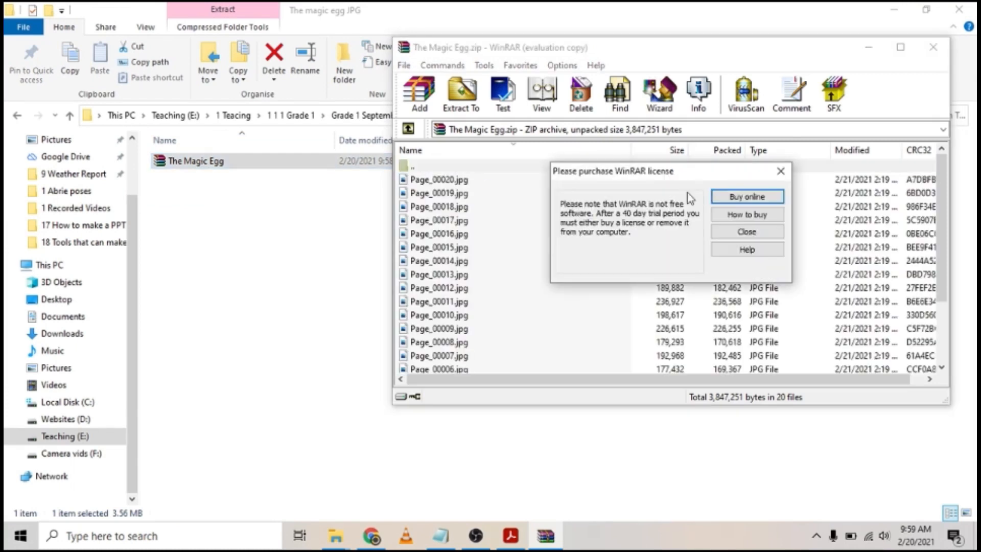
pyautogui.click(746, 231)
pyautogui.click(459, 189)
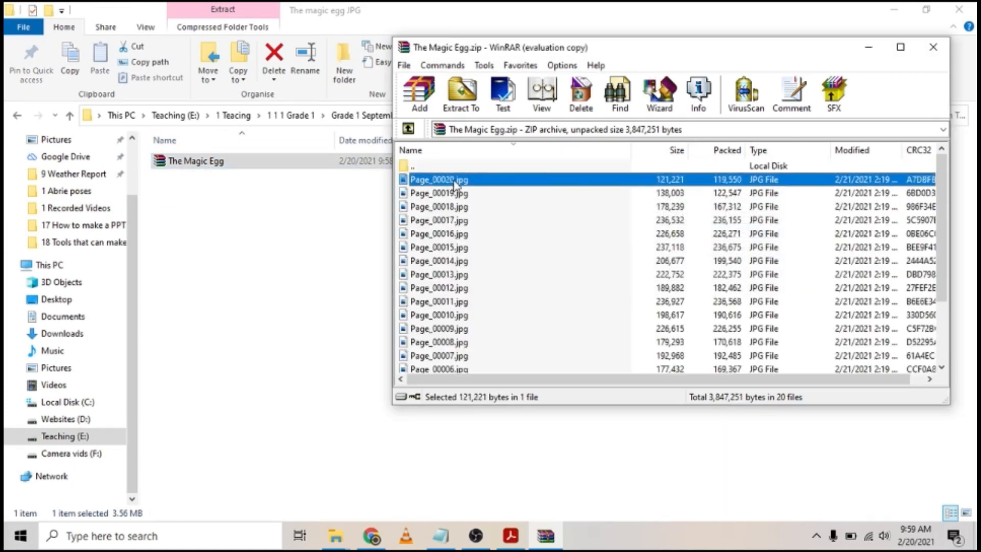
pyautogui.scroll(-2, 460, 348)
pyautogui.keyDown('shift'); pyautogui.click(452, 362); pyautogui.keyUp('shift')
pyautogui.moveTo(445, 261); pyautogui.dragTo(235, 263)
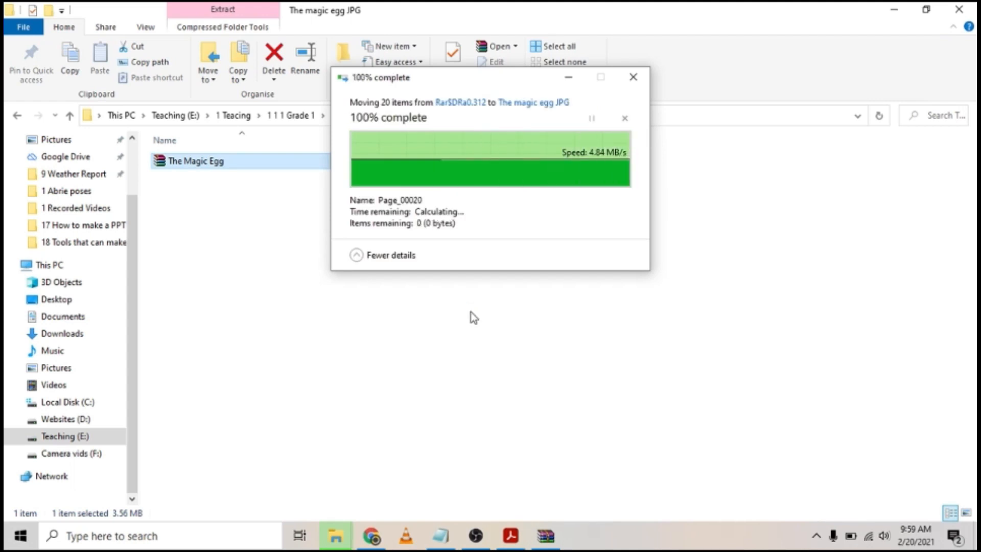
# Step: Close WinRAR and delete The Magic Egg ZIP archive
pyautogui.click(556, 539)
pyautogui.click(934, 49)
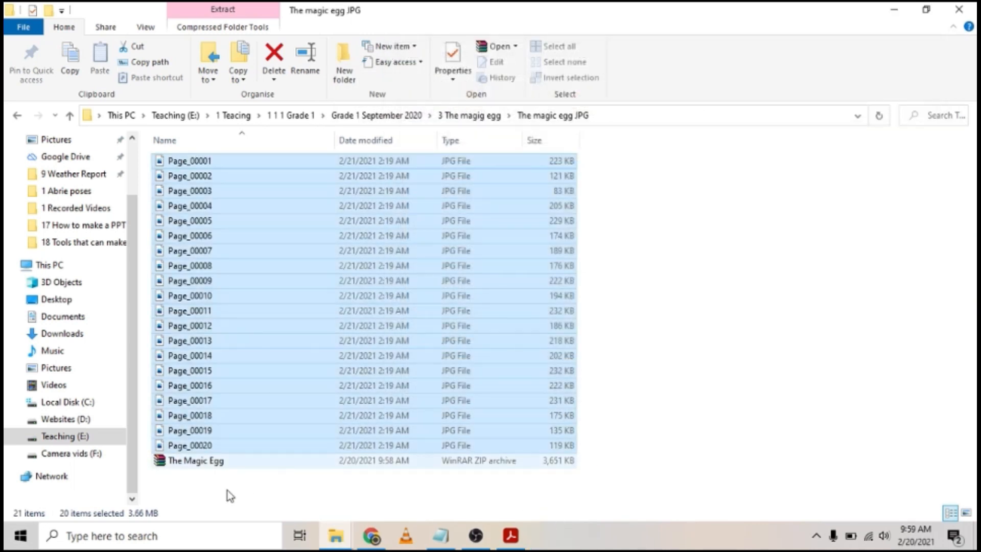
pyautogui.click(197, 461)
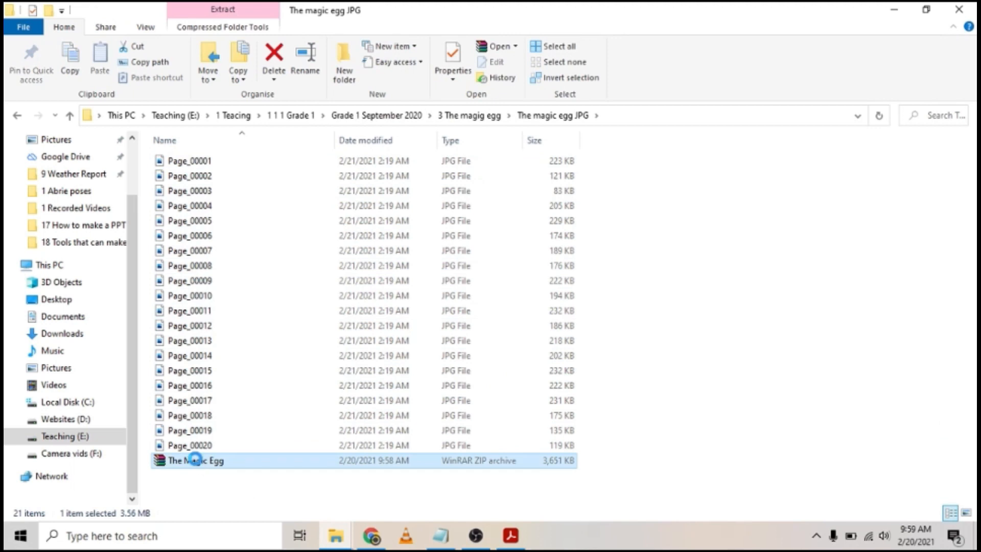
pyautogui.press('Delete')
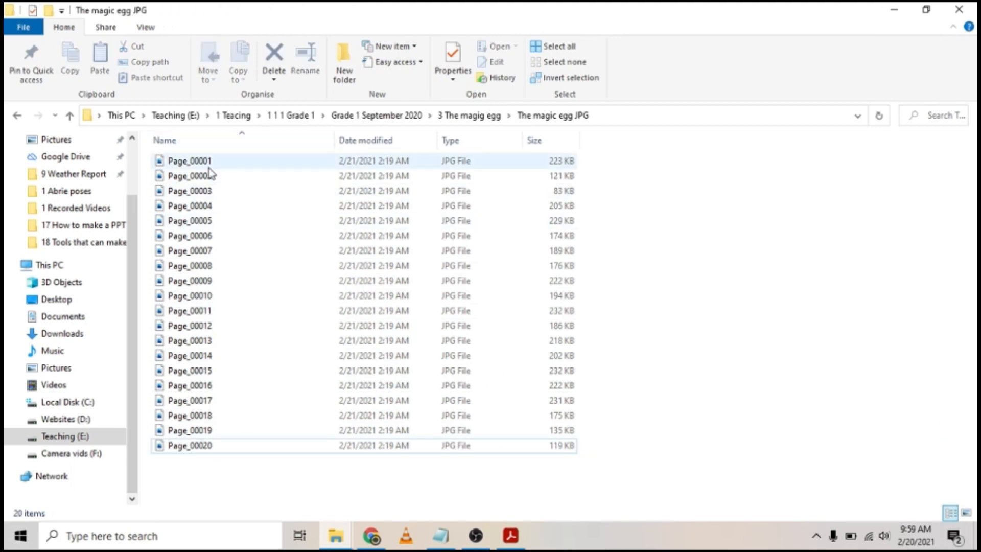
# Step: Open Page_00001 in Photos and step through the cover, copyright page and page 2
pyautogui.doubleClick(210, 165)
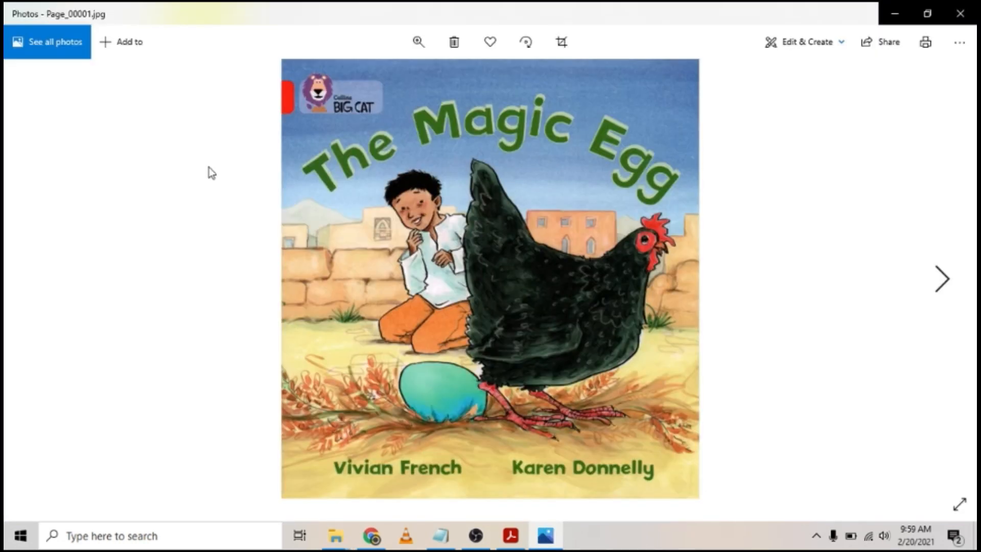
pyautogui.press('Right')
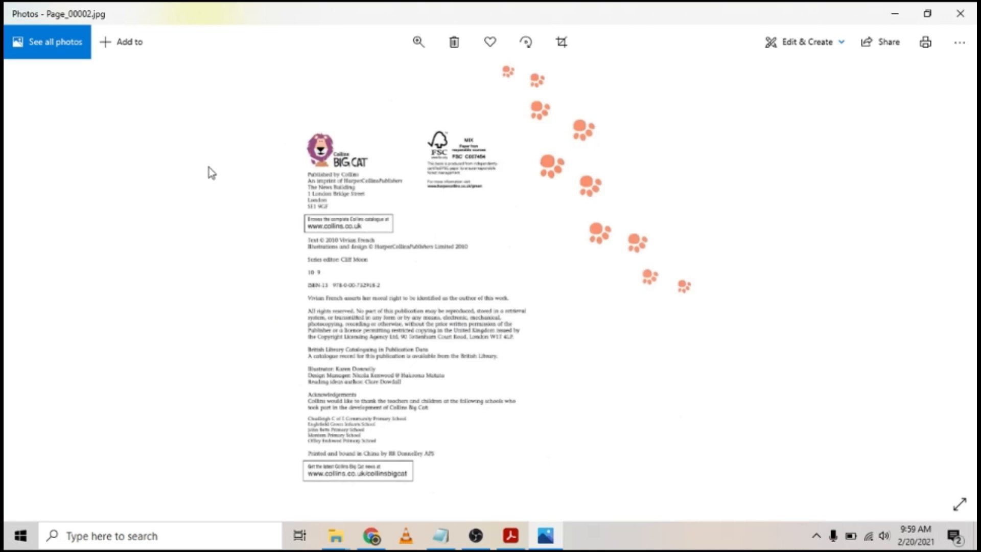
pyautogui.press('Right')
pyautogui.press('Right')
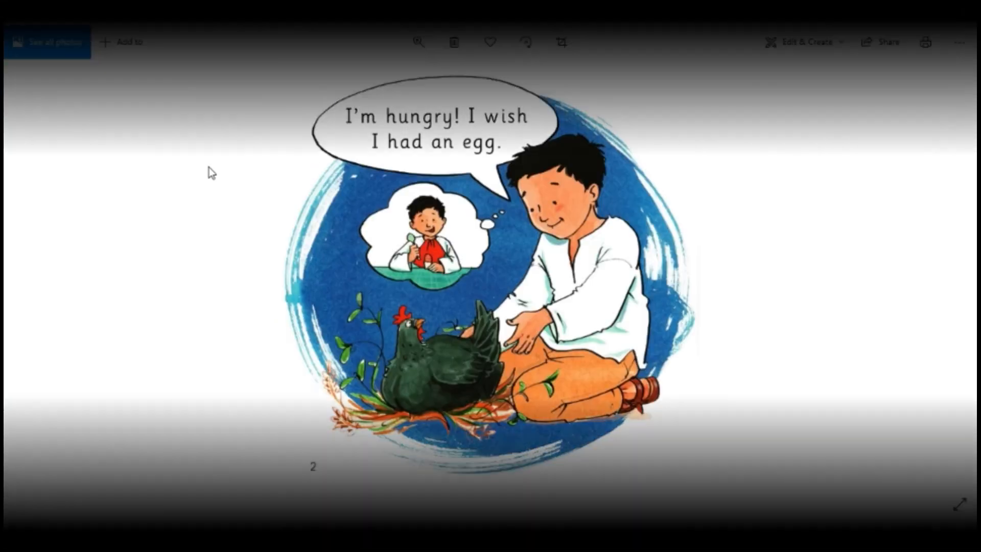
pyautogui.scroll(-3, 115, 312)
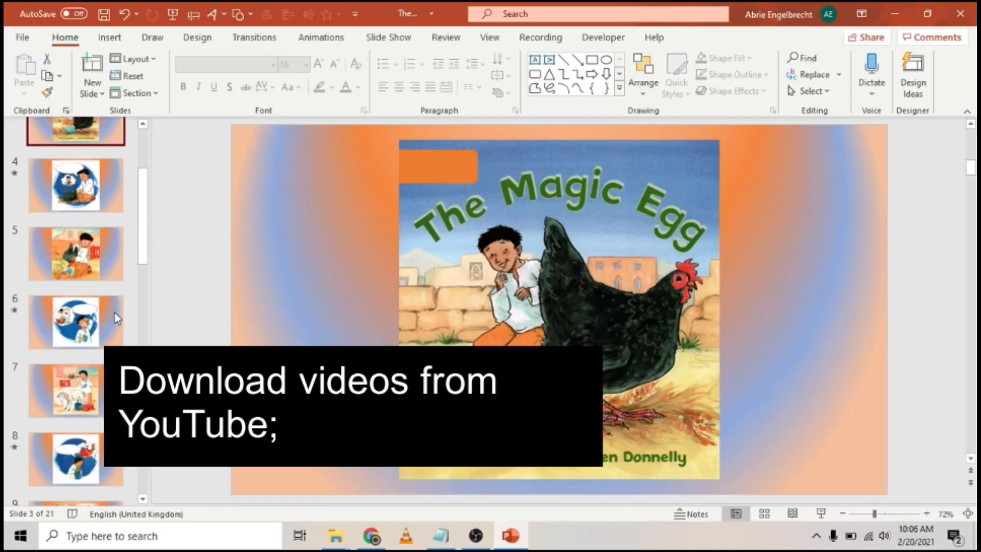
# Step: Browse slides 6 to 9 and slide 2, then return to The Magic Egg cover on slide 3
pyautogui.click(114, 313)
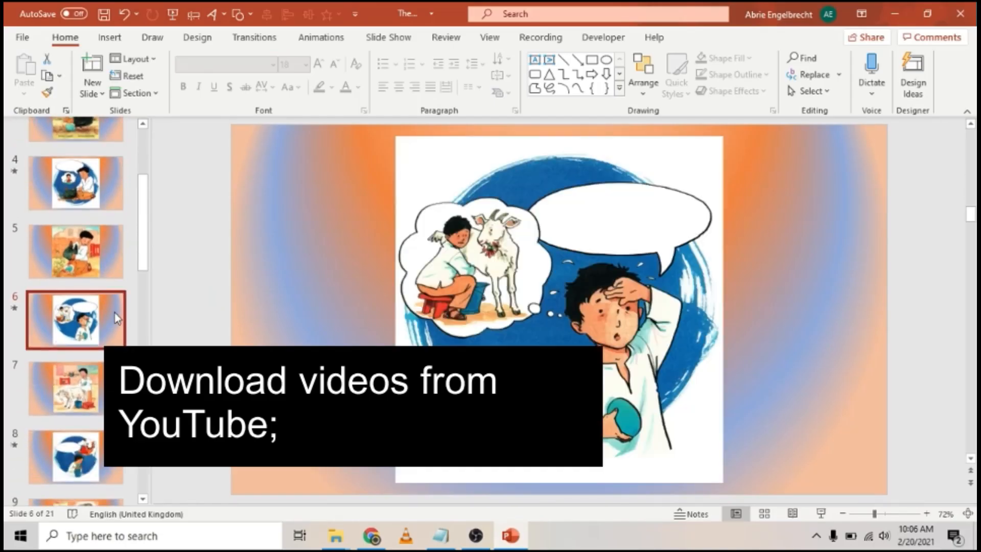
pyautogui.click(109, 384)
pyautogui.click(99, 464)
pyautogui.scroll(-2, 98, 448)
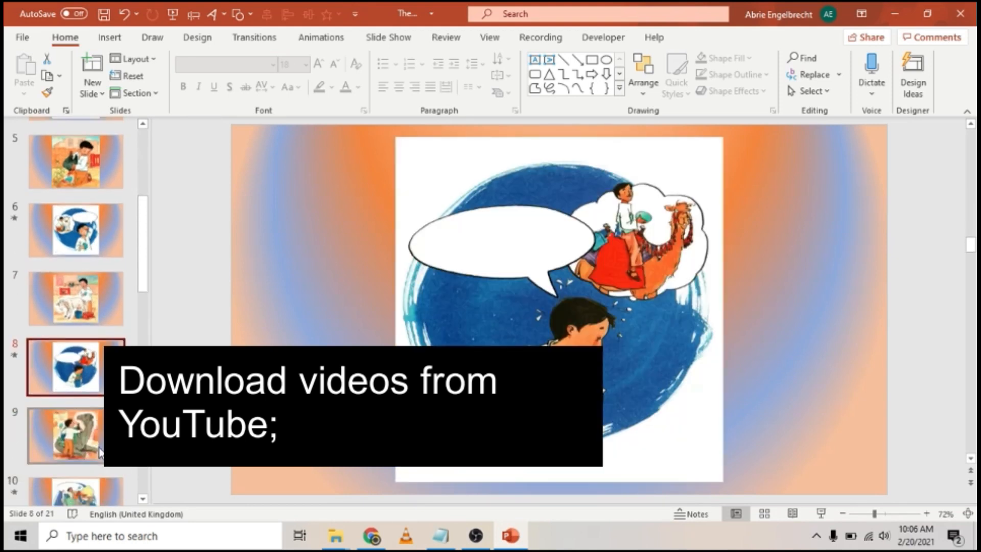
pyautogui.click(100, 452)
pyautogui.scroll(5, 92, 286)
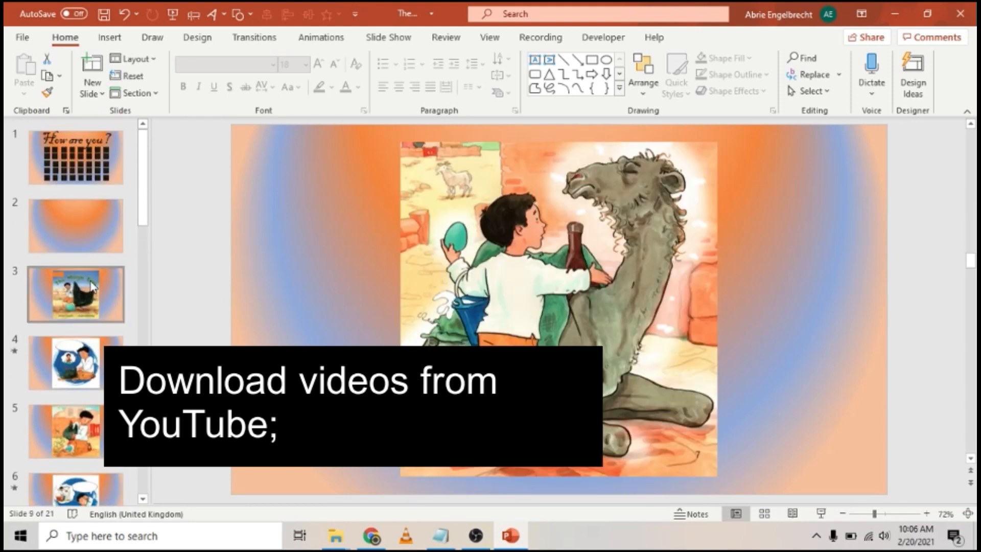
pyautogui.click(91, 286)
pyautogui.scroll(-3, 95, 371)
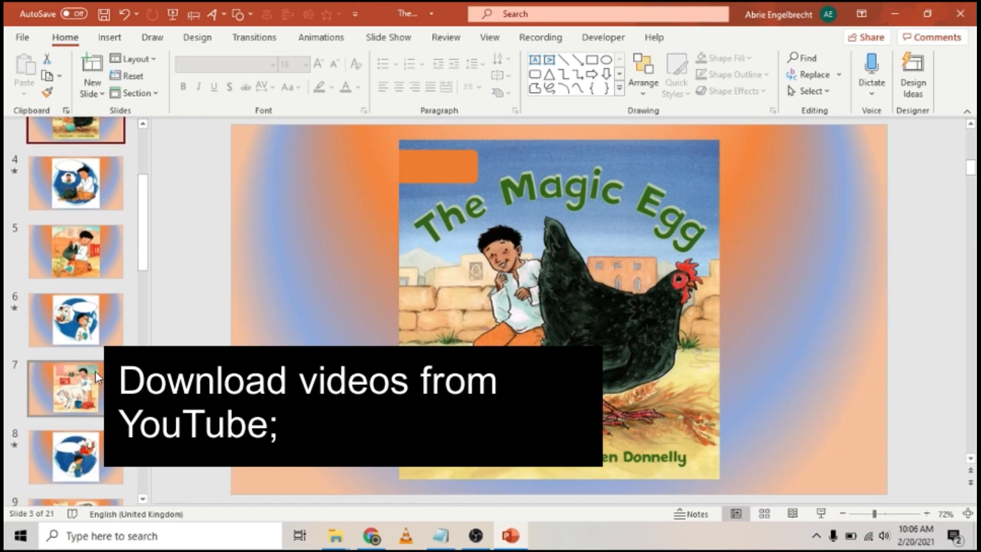
pyautogui.scroll(3, 95, 371)
pyautogui.click(82, 224)
pyautogui.click(86, 286)
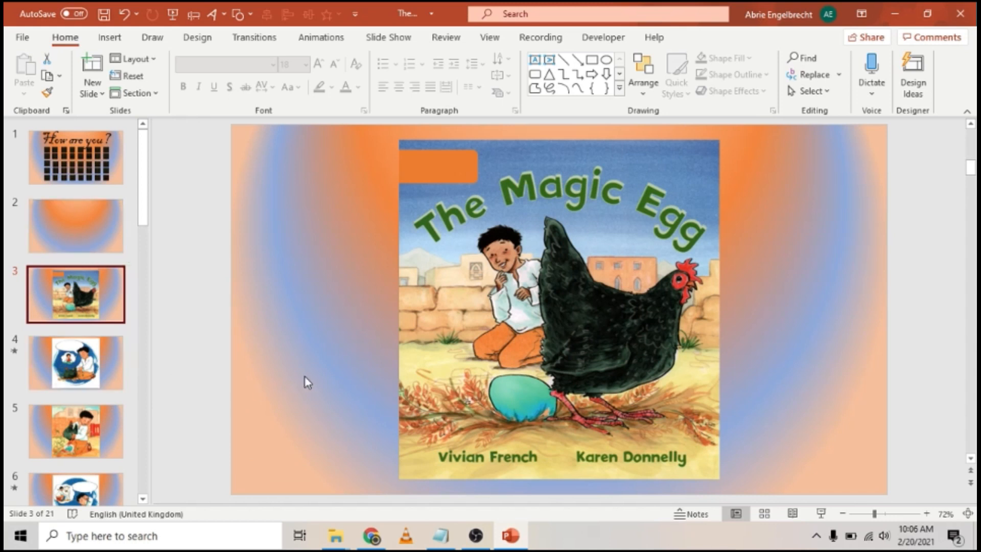
pyautogui.click(387, 537)
# Step: Copy the Baby Shark Dance video's URL from its YouTube tab and go to the y2mate tab
pyautogui.click(125, 17)
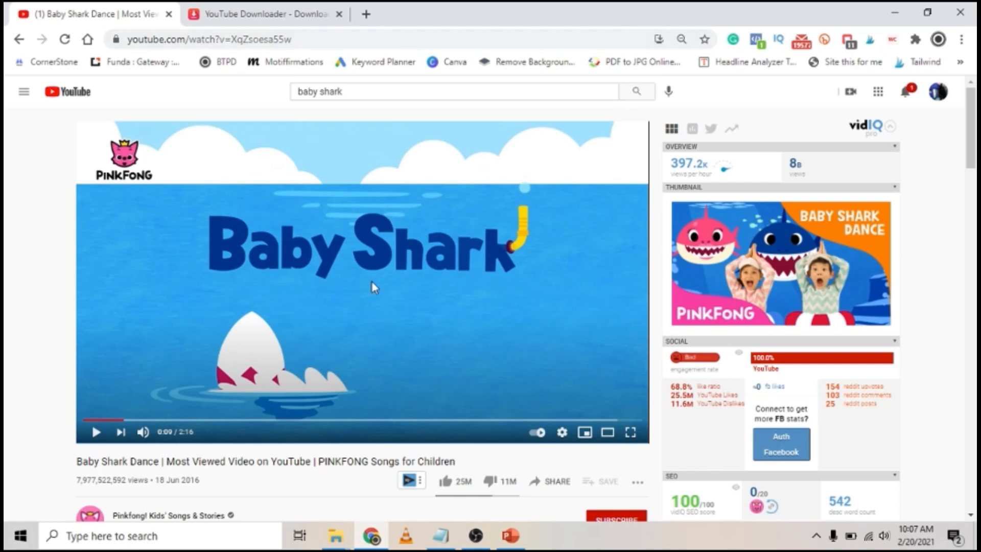
pyautogui.click(270, 8)
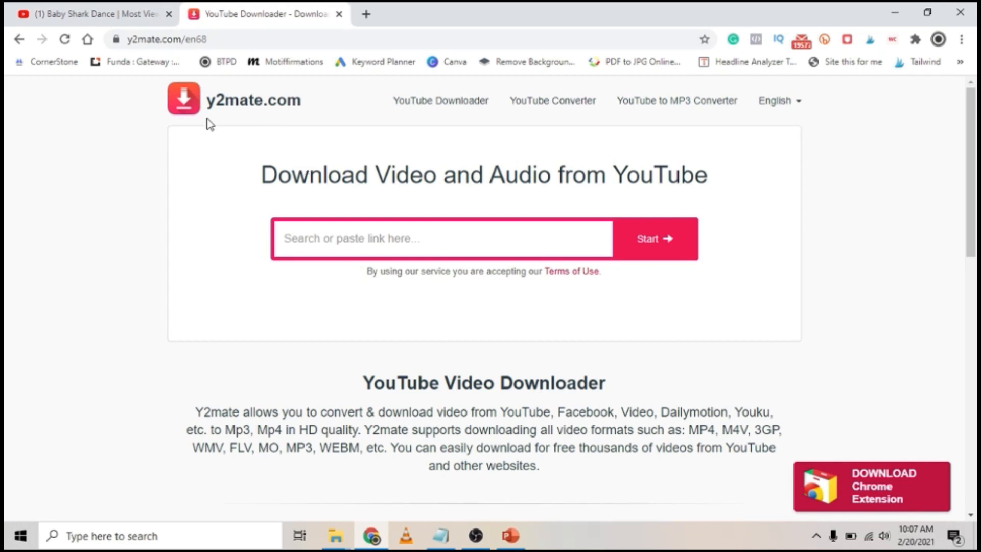
pyautogui.click(90, 7)
pyautogui.click(276, 11)
pyautogui.click(51, 11)
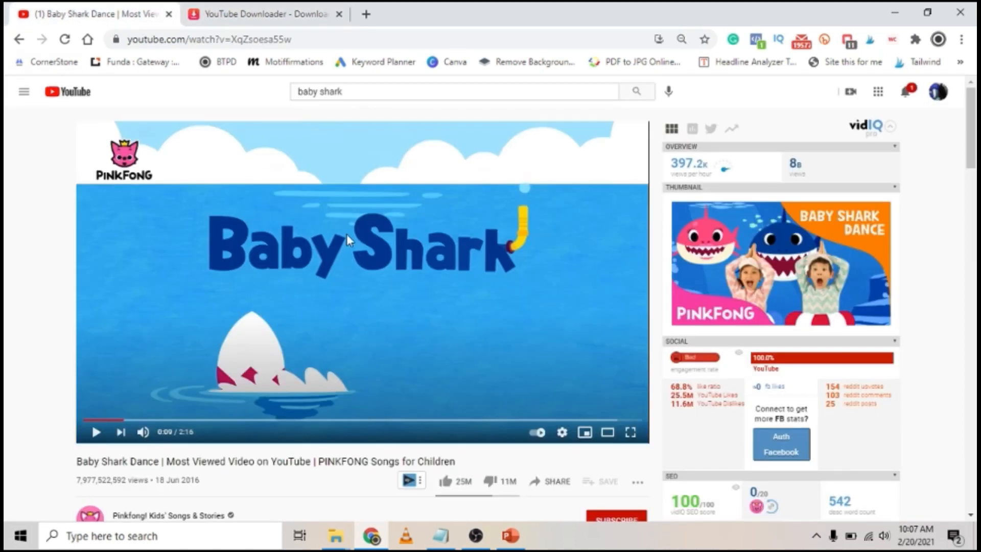
pyautogui.click(256, 40)
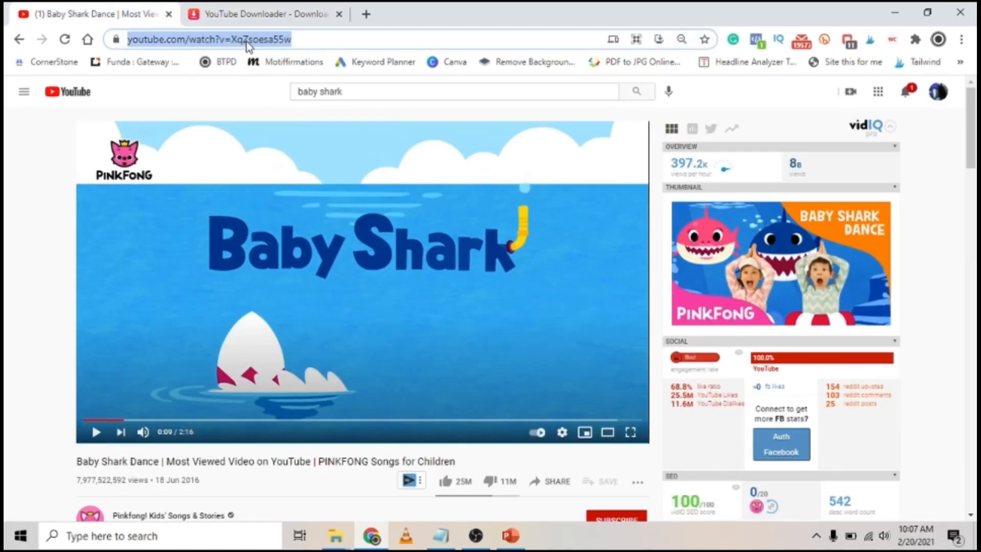
pyautogui.rightClick(247, 42)
pyautogui.click(320, 139)
pyautogui.click(258, 15)
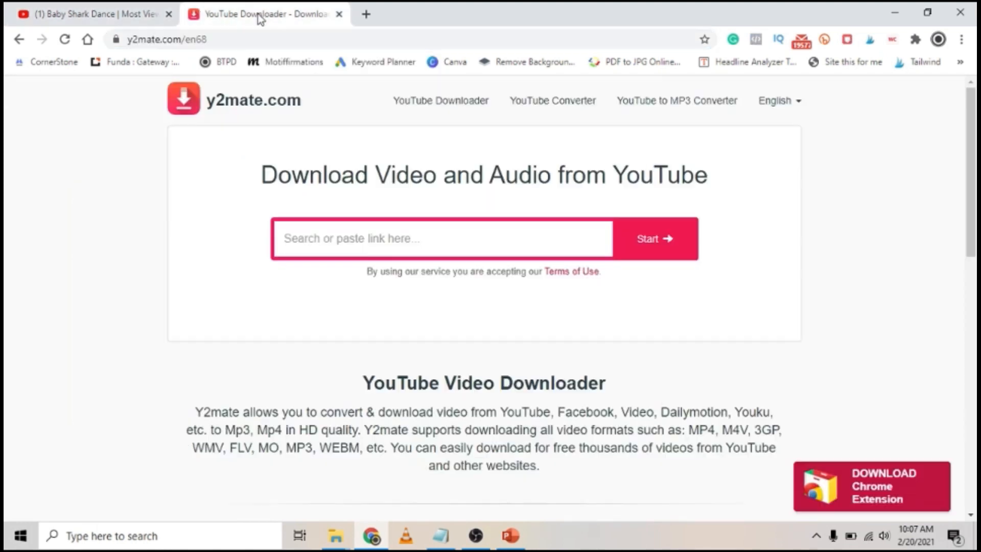
# Step: Paste the Baby Shark video URL into y2mate.com to list its download formats
pyautogui.hotkey('ctrl', 'v')
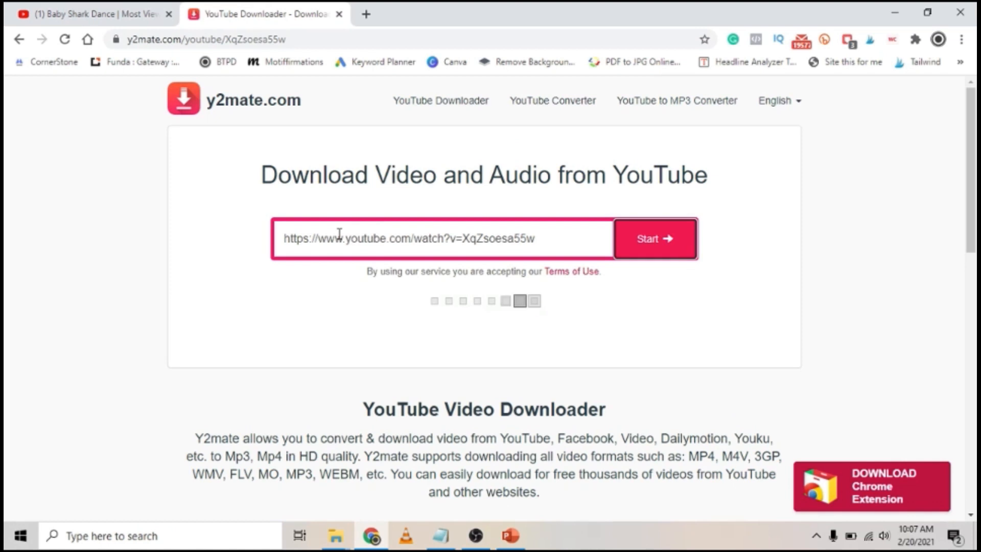
pyautogui.scroll(-5, 339, 235)
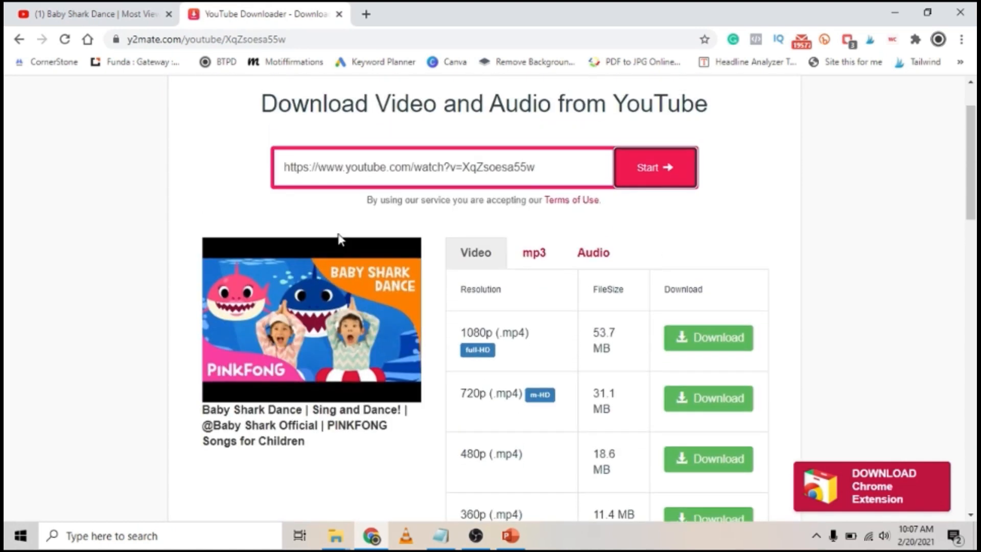
pyautogui.scroll(-4, 339, 238)
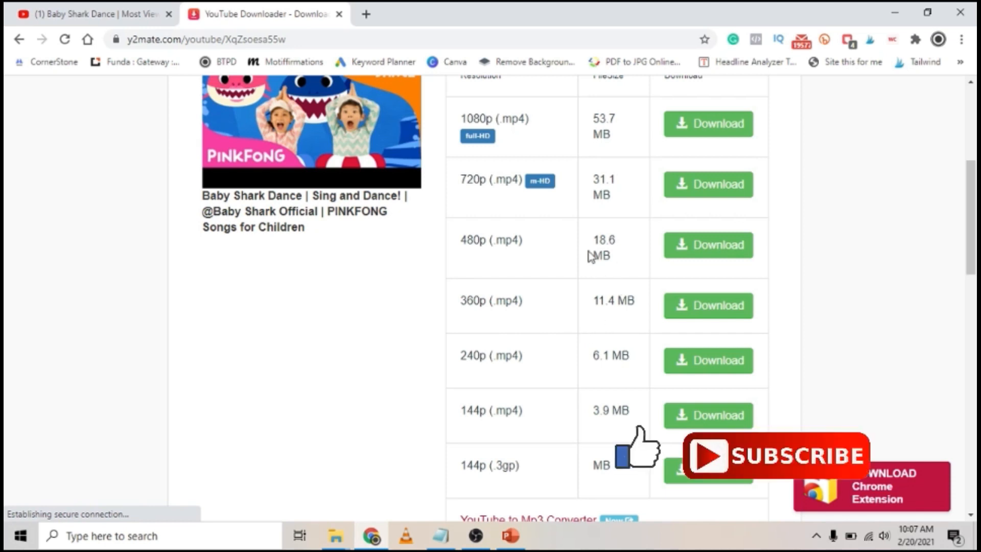
# Step: Request the 18.6 MB 480p .mp4 version and start its download
pyautogui.click(694, 247)
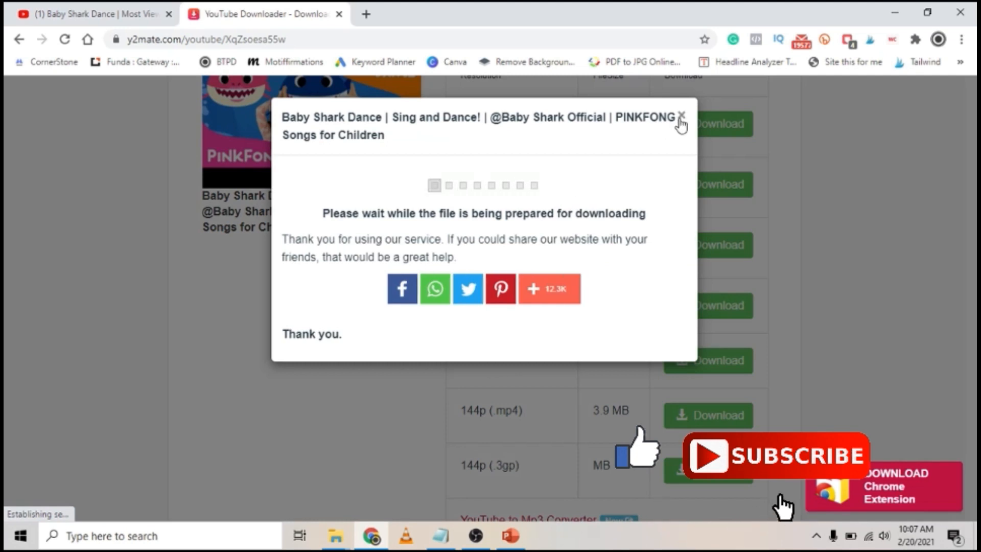
pyautogui.click(681, 115)
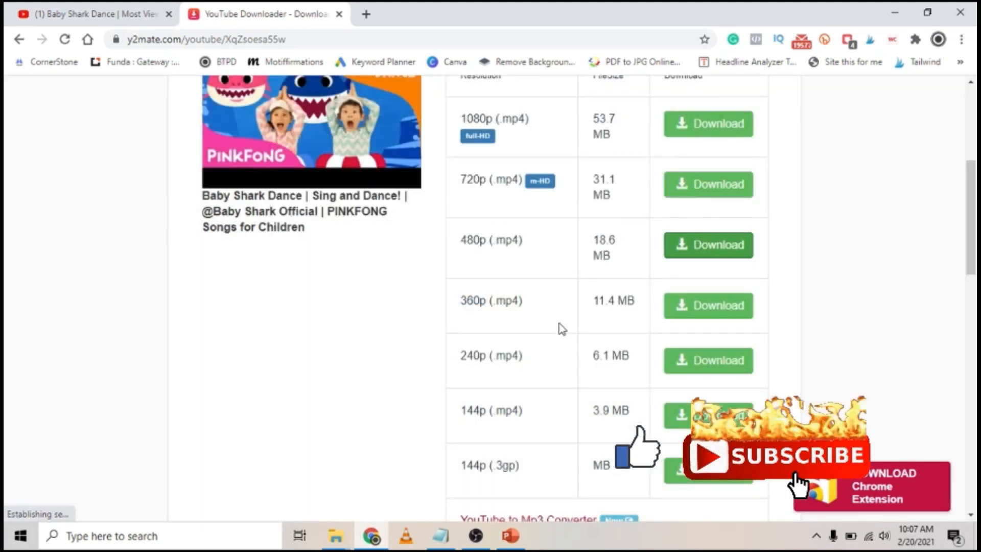
pyautogui.click(731, 246)
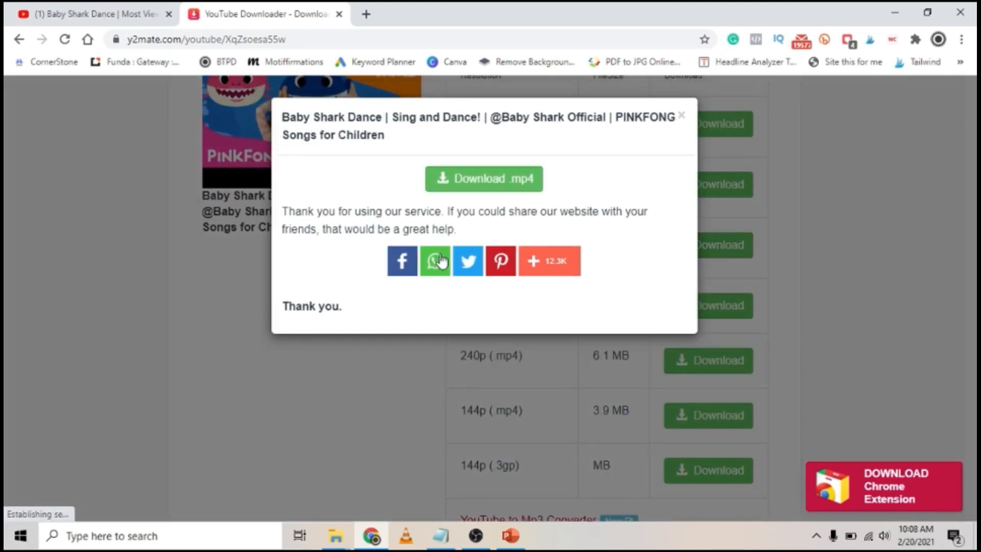
pyautogui.click(480, 189)
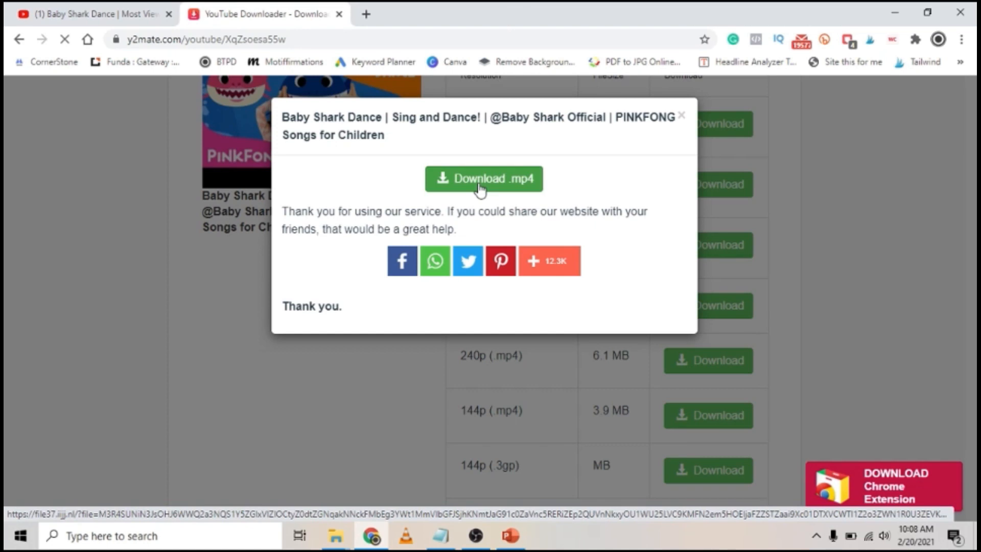
# Step: Save the 480p video to the Desktop, trimming the long default name to Baby Shark Dance.mp4
pyautogui.click(480, 184)
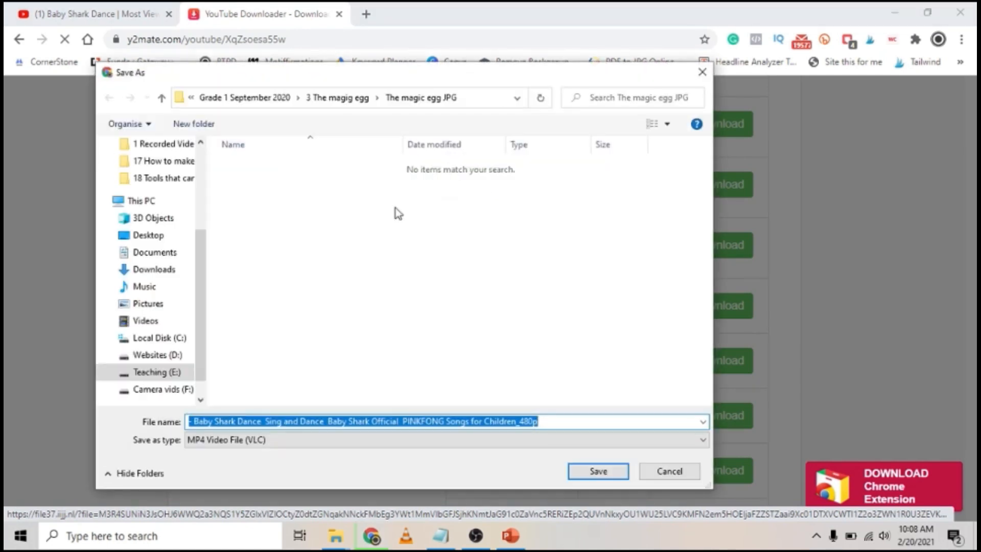
pyautogui.click(151, 244)
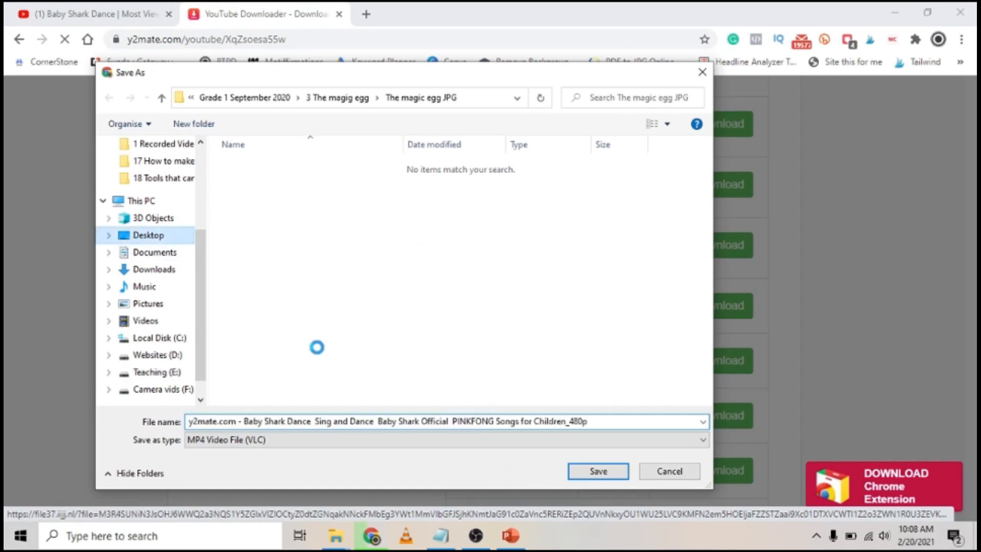
pyautogui.doubleClick(247, 422)
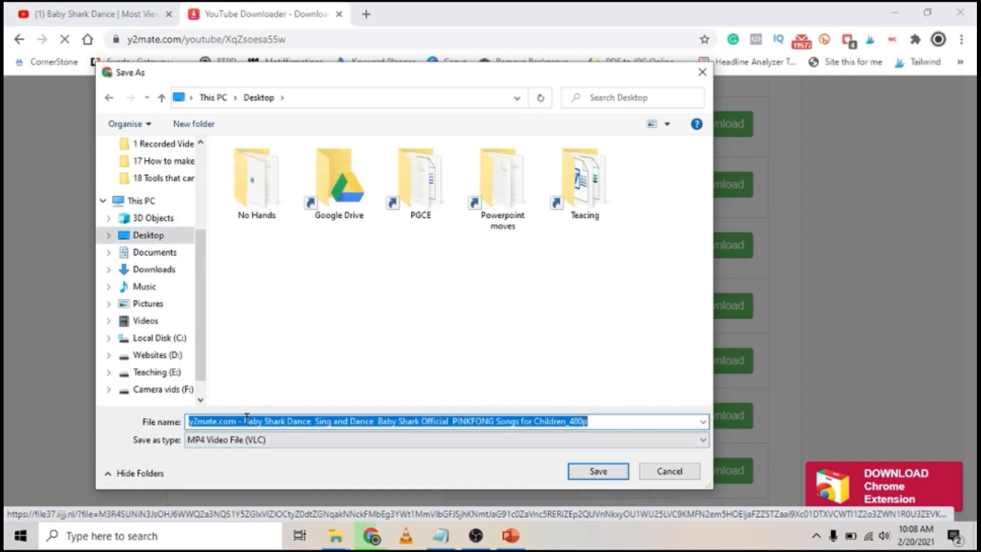
pyautogui.moveTo(247, 423); pyautogui.dragTo(178, 425)
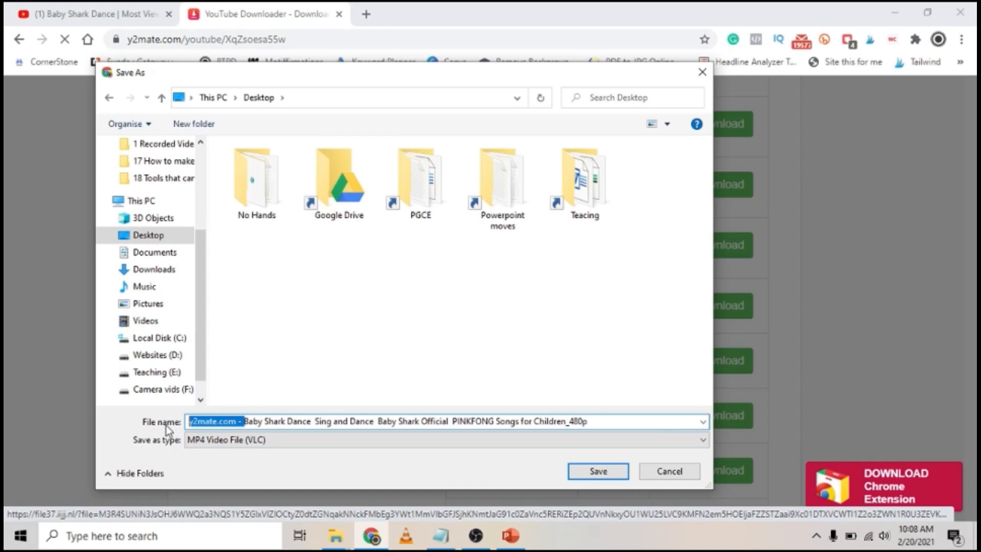
pyautogui.press('BackSpace')
pyautogui.moveTo(253, 421); pyautogui.dragTo(581, 439)
pyautogui.click(261, 421)
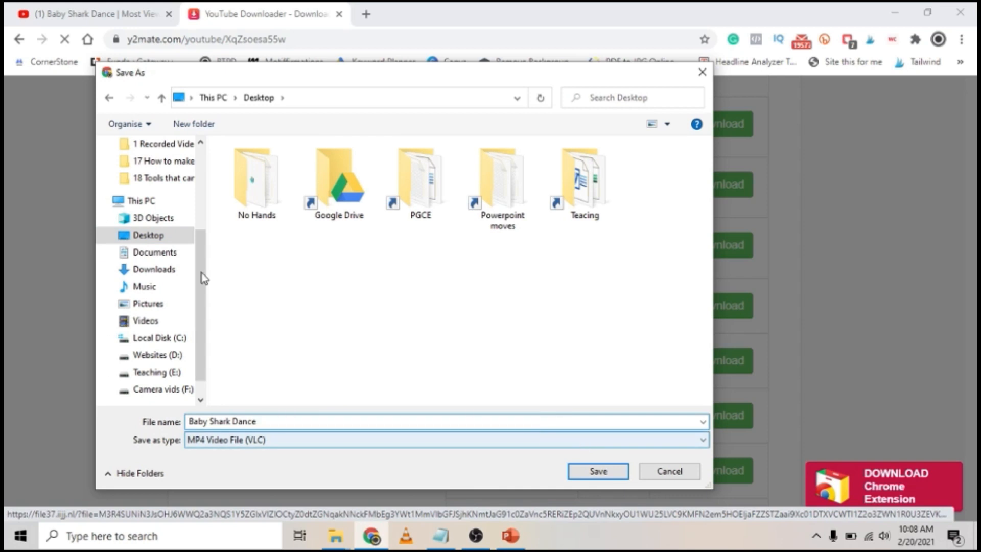
pyautogui.click(597, 470)
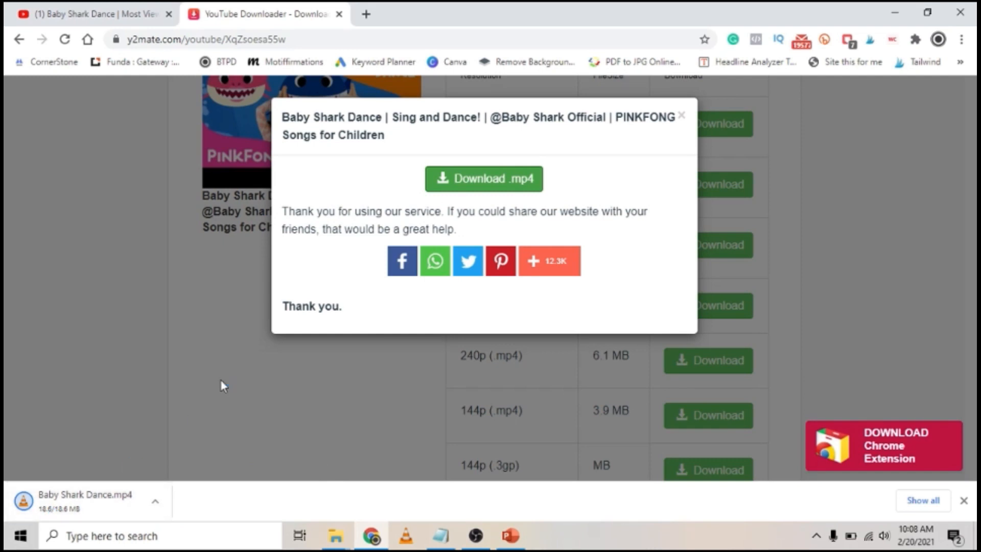
# Step: Play Baby Shark Dance.mp4 in VLC to confirm its 2:16 playback, then return to PowerPoint
pyautogui.press('super+d')
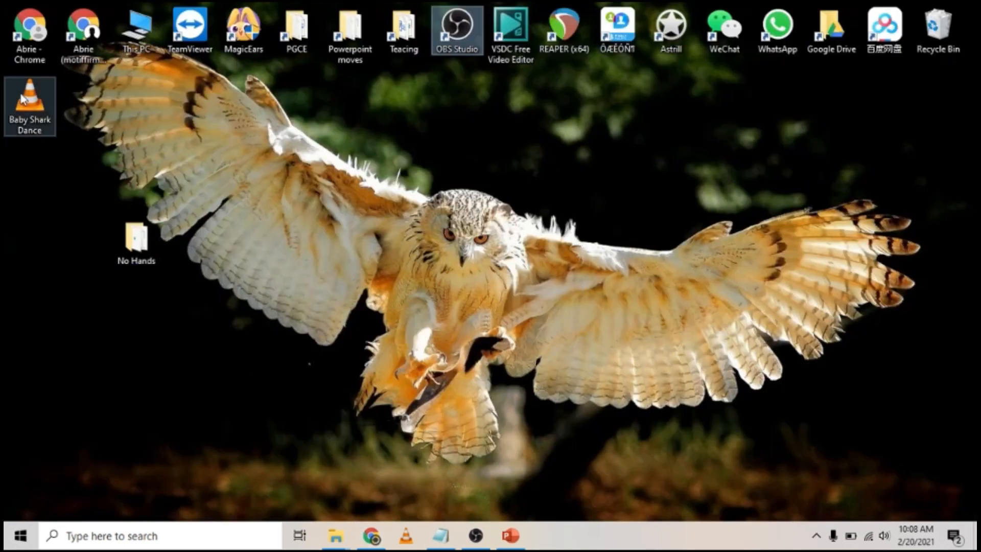
pyautogui.click(25, 100)
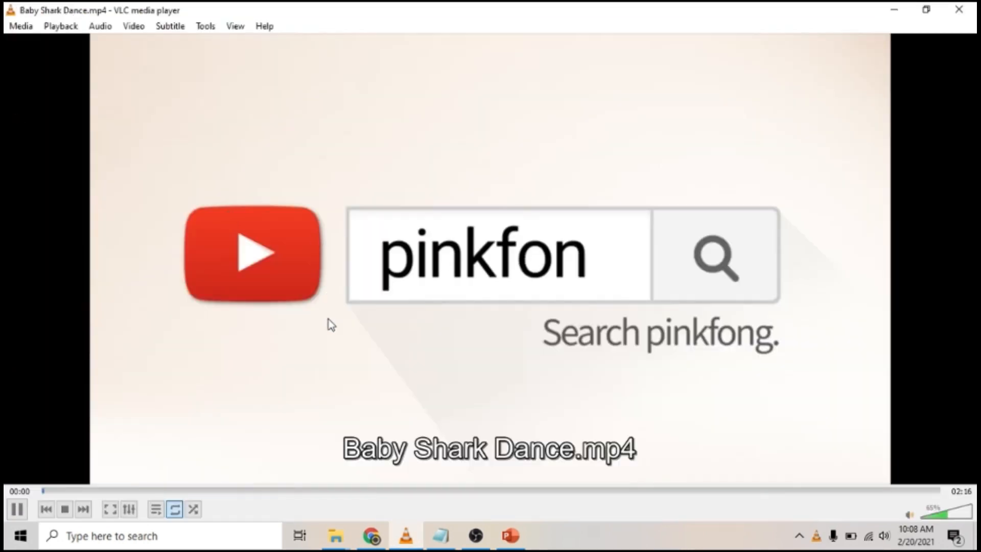
pyautogui.click(176, 490)
pyautogui.click(959, 9)
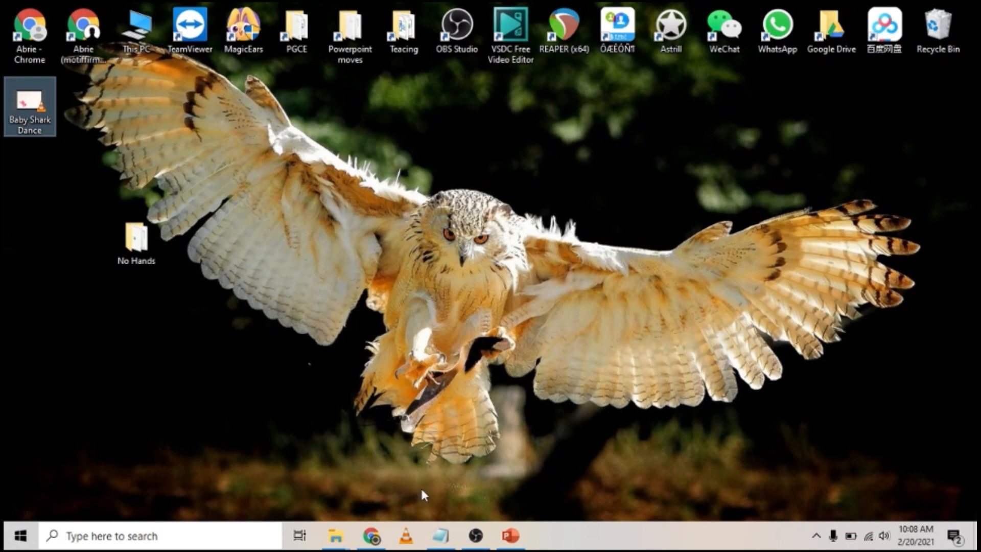
pyautogui.click(511, 535)
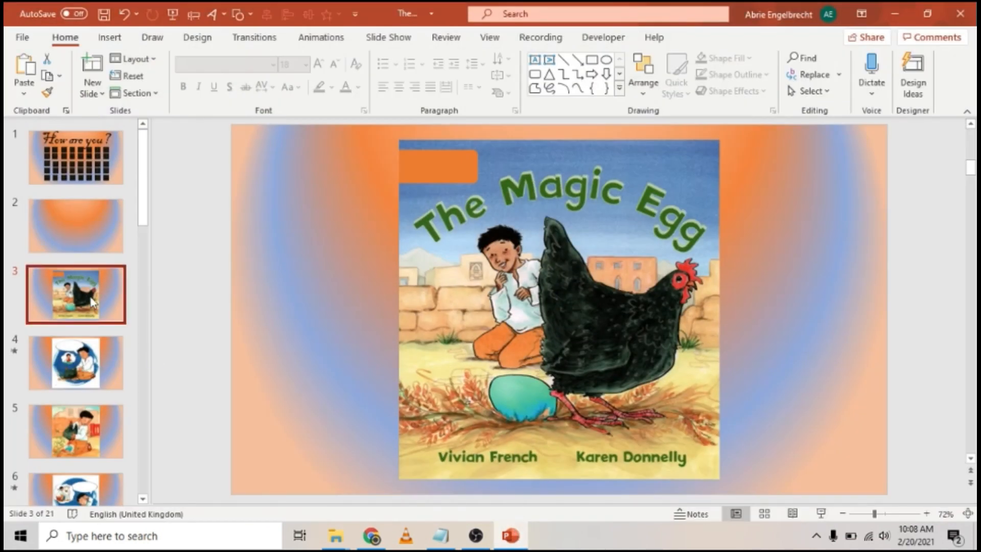
# Step: Drag the Baby Shark Dance video from the Desktop onto slide 2
pyautogui.click(53, 238)
pyautogui.click(894, 14)
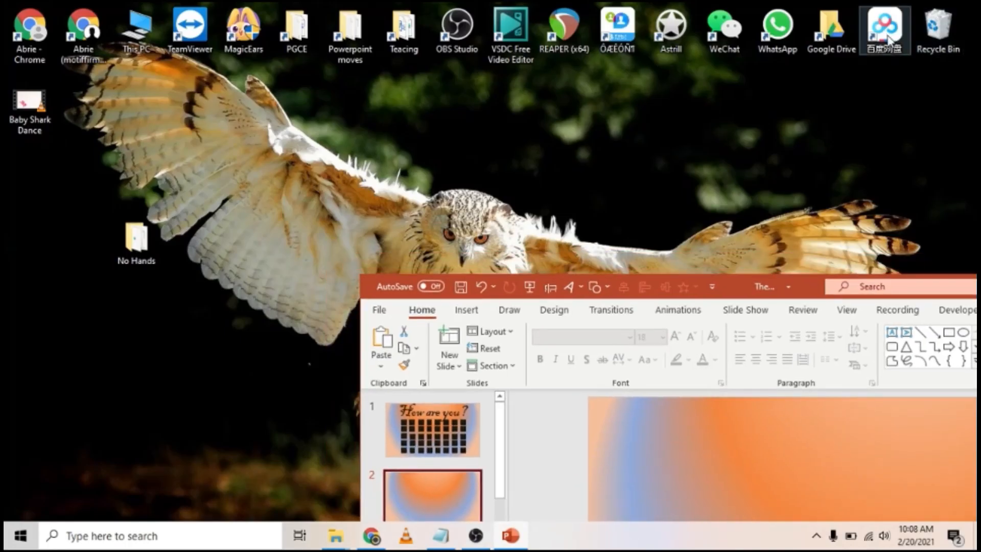
pyautogui.moveTo(710, 291); pyautogui.dragTo(603, 35)
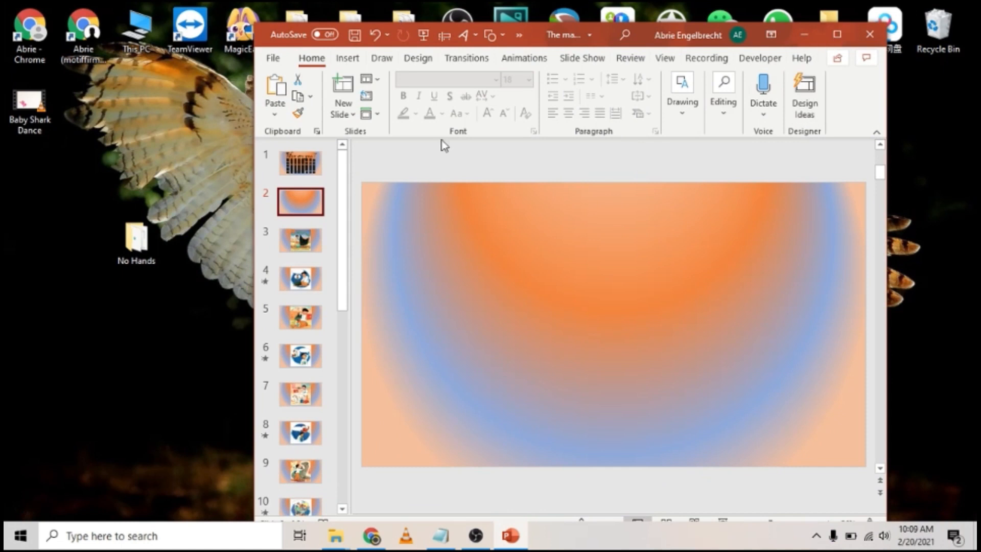
pyautogui.moveTo(29, 105); pyautogui.dragTo(547, 259)
pyautogui.click(838, 36)
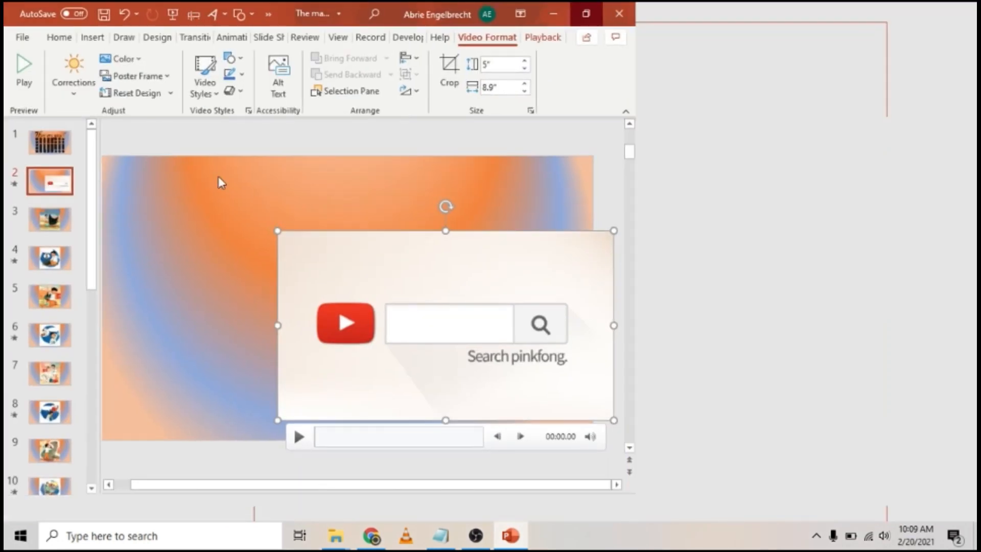
# Step: Resize the video to 7.28" x 12.95" and centre it horizontally and vertically on the slide
pyautogui.moveTo(675, 305); pyautogui.dragTo(583, 308)
pyautogui.moveTo(384, 231); pyautogui.dragTo(165, 125)
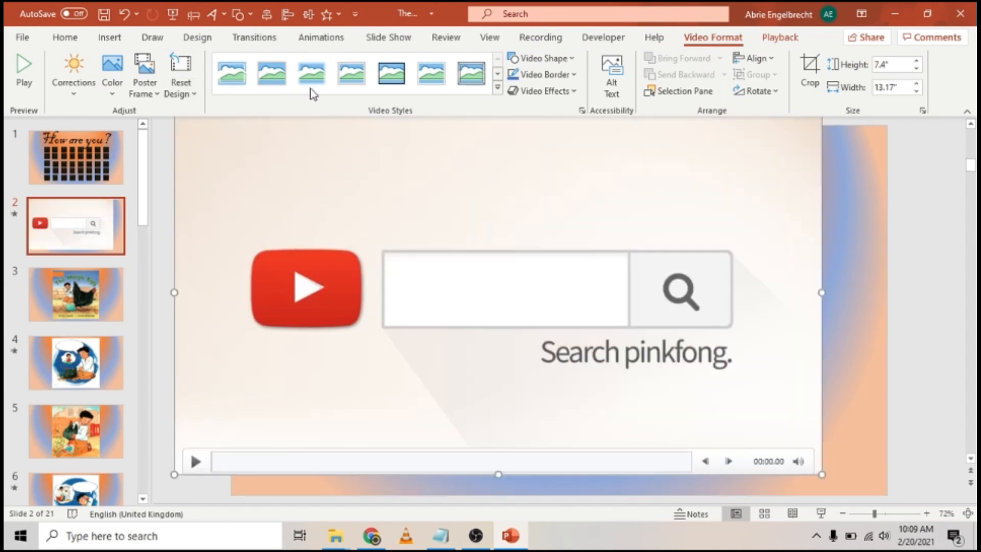
pyautogui.click(266, 14)
pyautogui.click(308, 14)
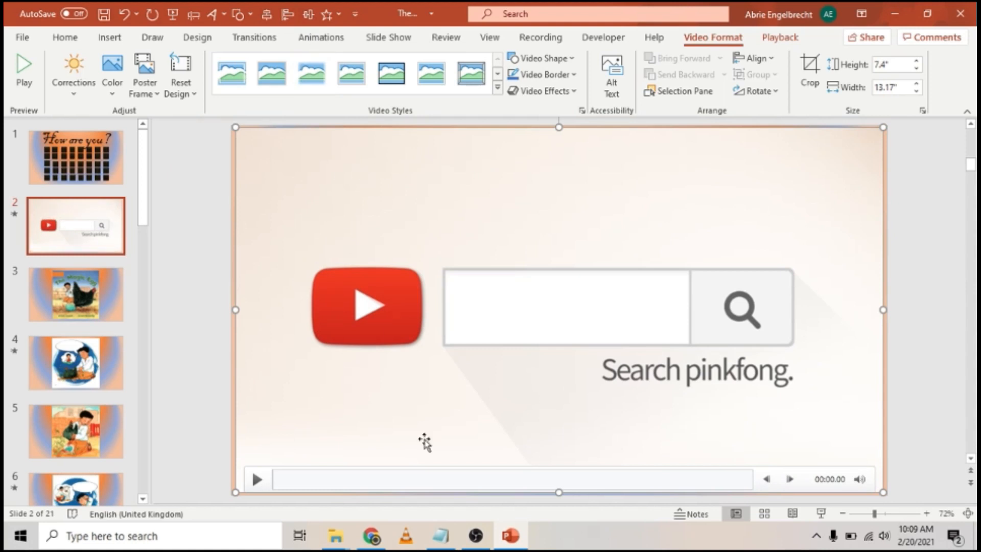
pyautogui.moveTo(234, 127)
pyautogui.mouseDown()
pyautogui.moveTo(274, 160)
pyautogui.moveTo(272, 145)
pyautogui.moveTo(245, 142)
pyautogui.mouseUp()
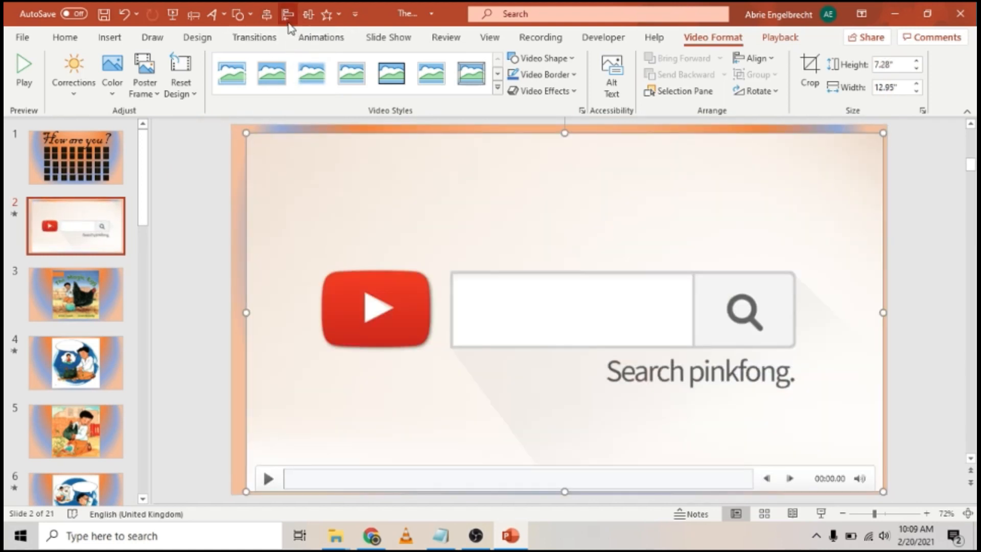
pyautogui.click(266, 14)
pyautogui.click(308, 14)
pyautogui.press('Escape')
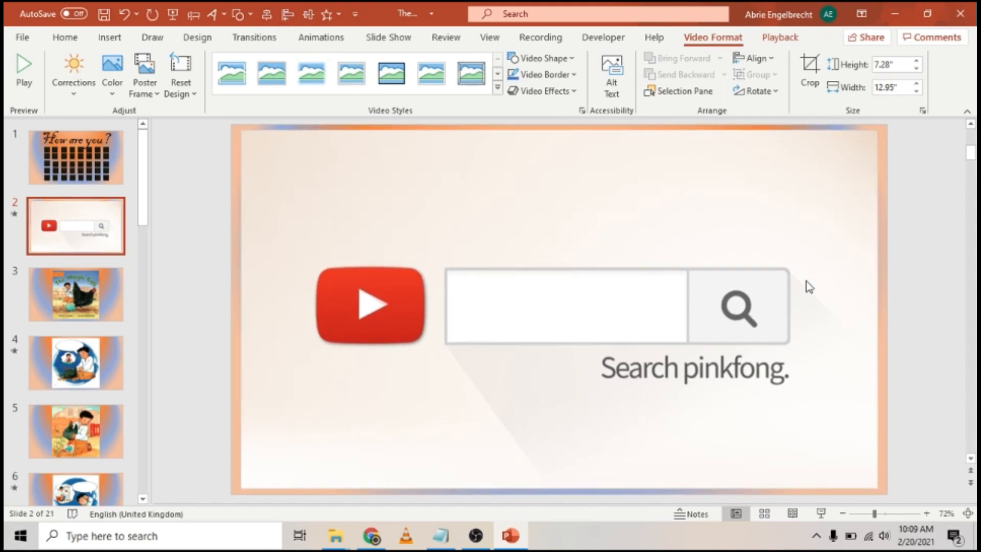
pyautogui.click(684, 189)
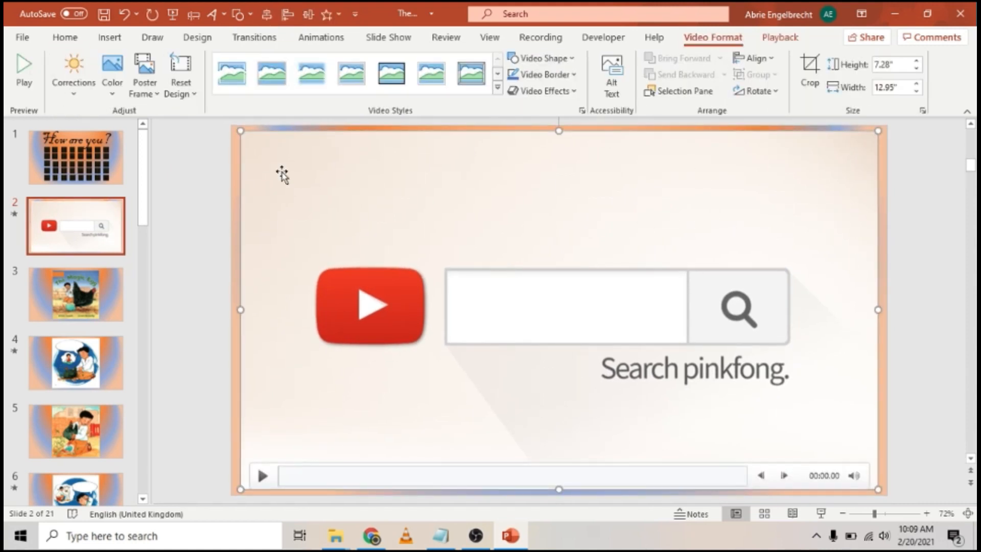
pyautogui.click(790, 40)
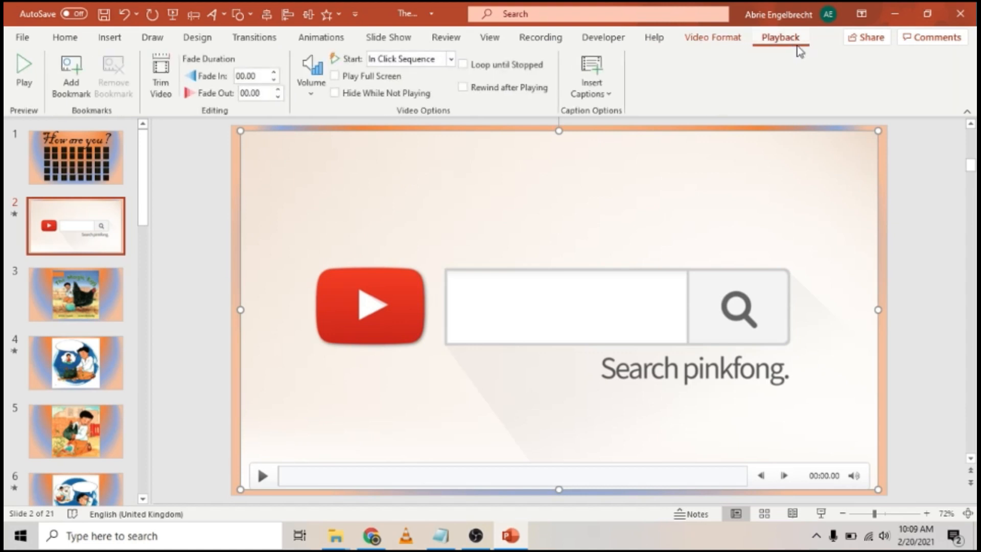
# Step: Trim the video to start at 00:46.033 and end at 01:05.811, preview it, and confirm
pyautogui.click(158, 81)
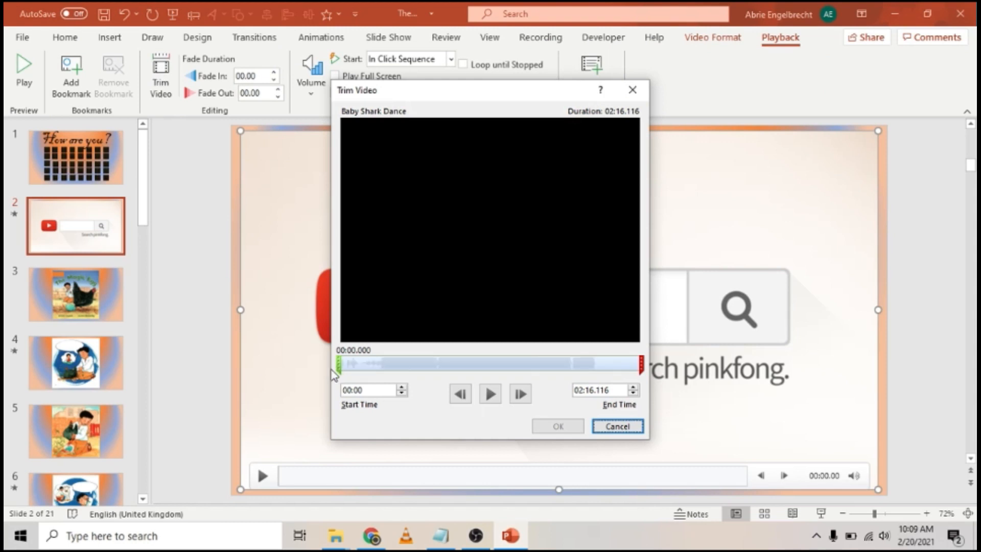
pyautogui.moveTo(339, 363); pyautogui.dragTo(440, 363)
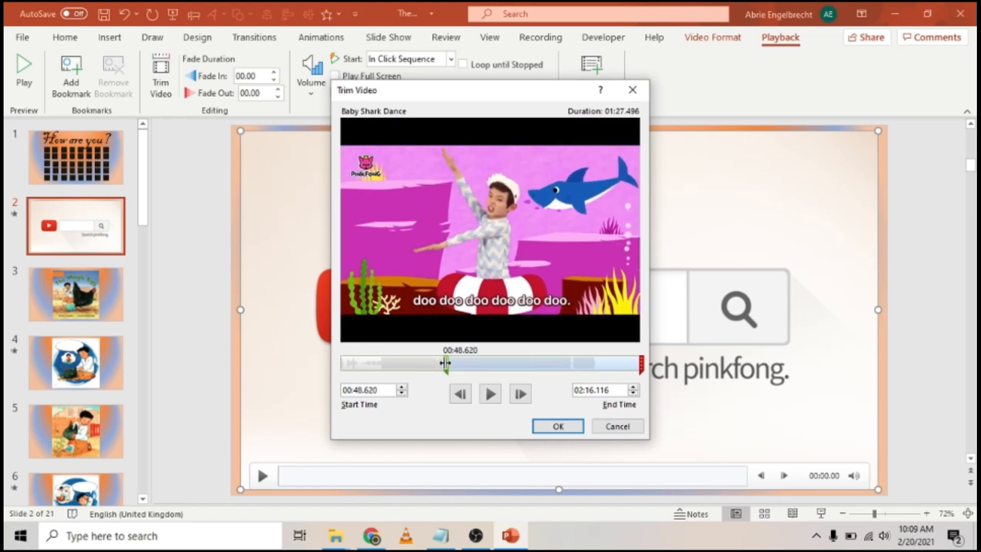
pyautogui.click(641, 364)
pyautogui.moveTo(575, 362); pyautogui.dragTo(487, 361)
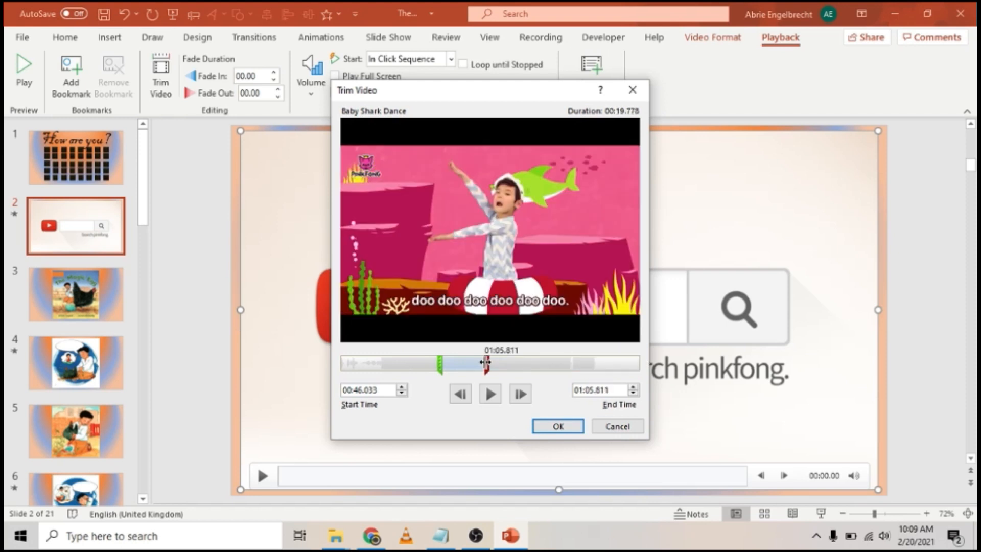
pyautogui.click(490, 395)
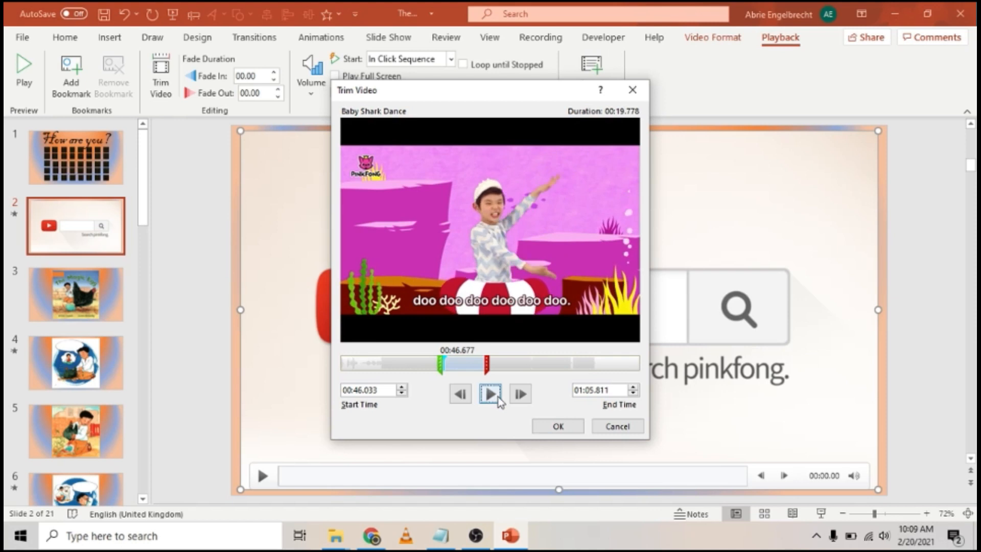
pyautogui.press('XF86AudioLowerVolume')
pyautogui.press('XF86AudioLowerVolume')
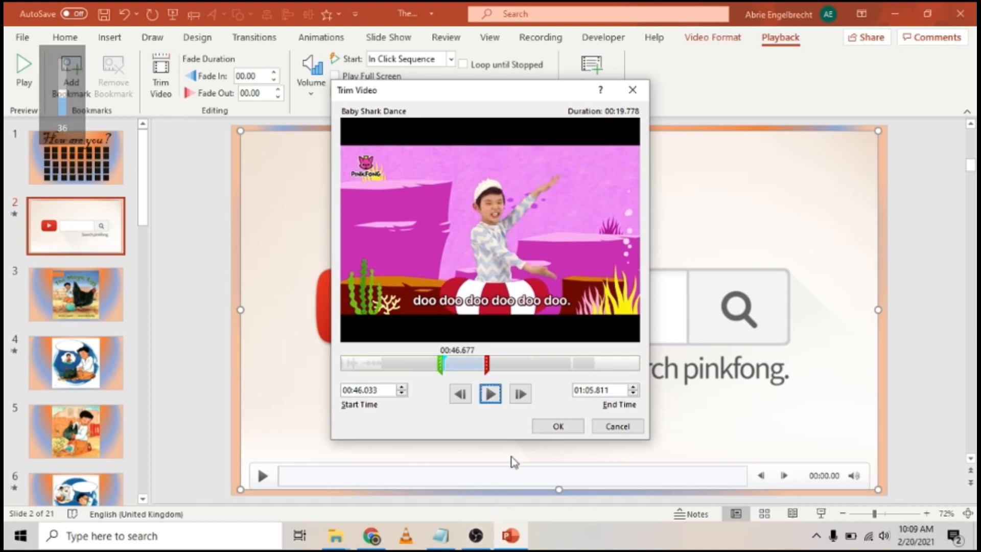
pyautogui.click(570, 432)
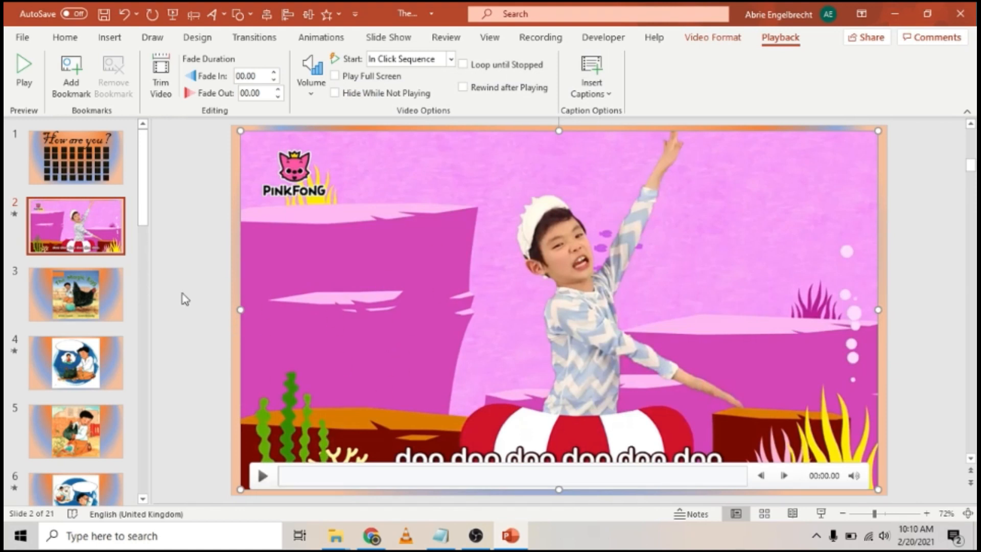
# Step: Glance at slide 3 and come back to slide 2
pyautogui.click(72, 240)
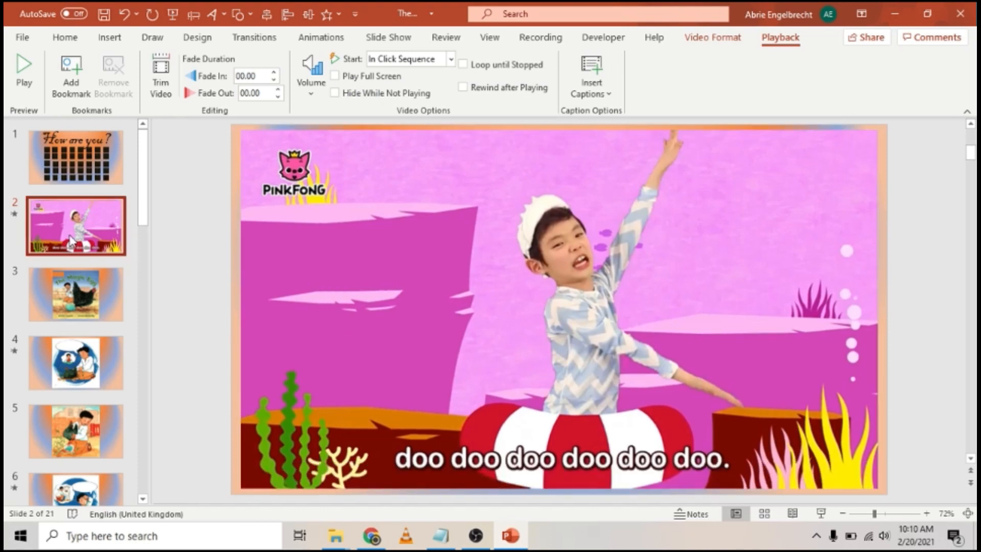
pyautogui.click(101, 294)
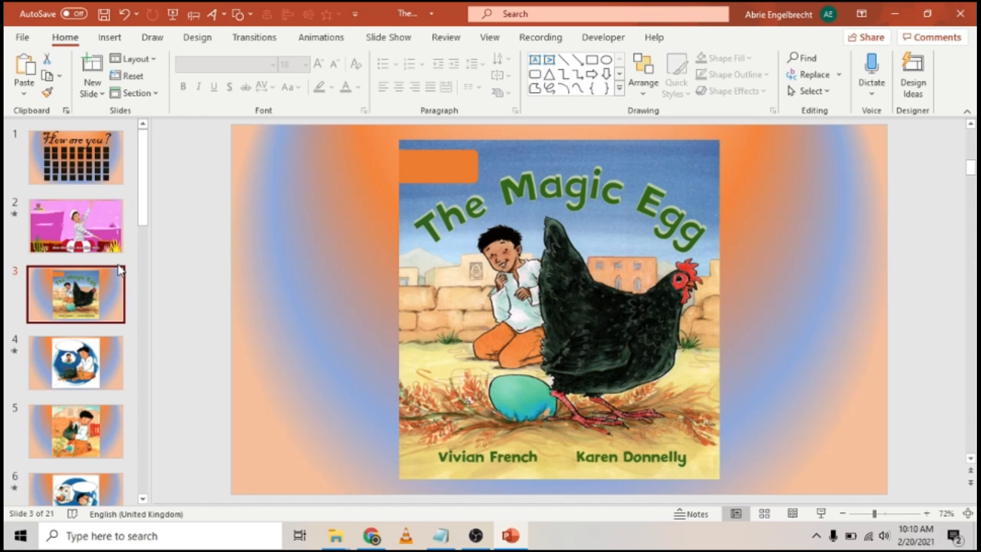
pyautogui.click(113, 249)
# Step: Close the y2mate.com download confirmation pop-up in Chrome and switch back to PowerPoint
pyautogui.click(371, 535)
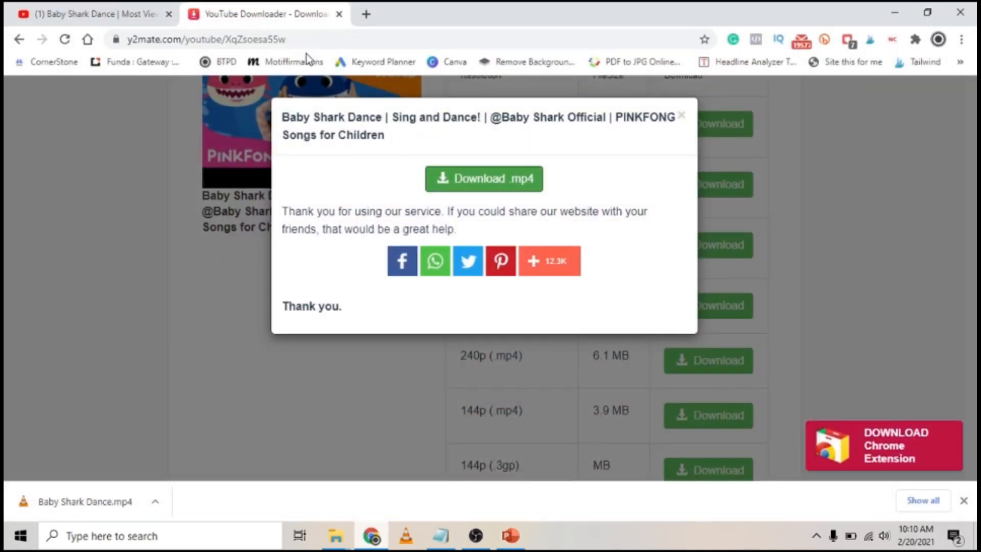
pyautogui.click(683, 117)
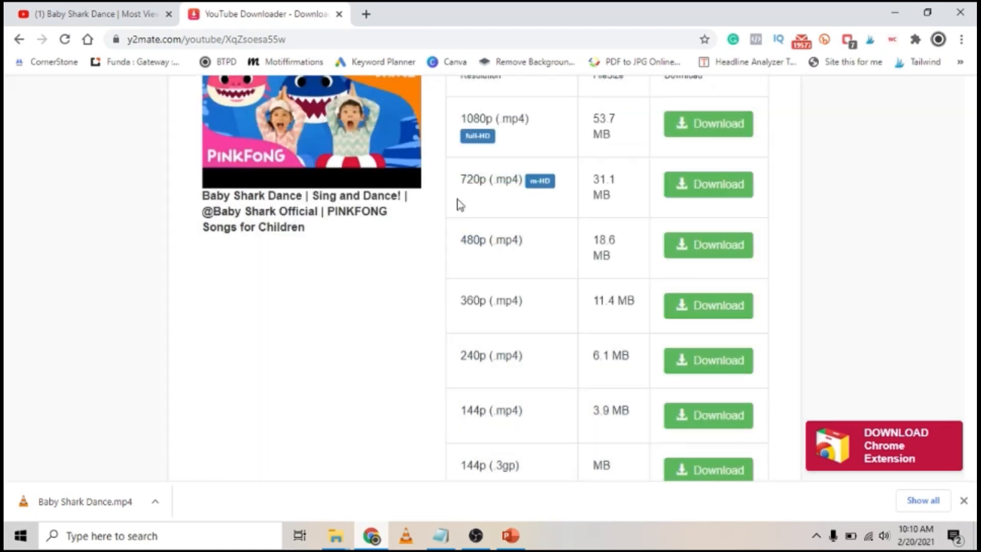
pyautogui.scroll(5, 458, 204)
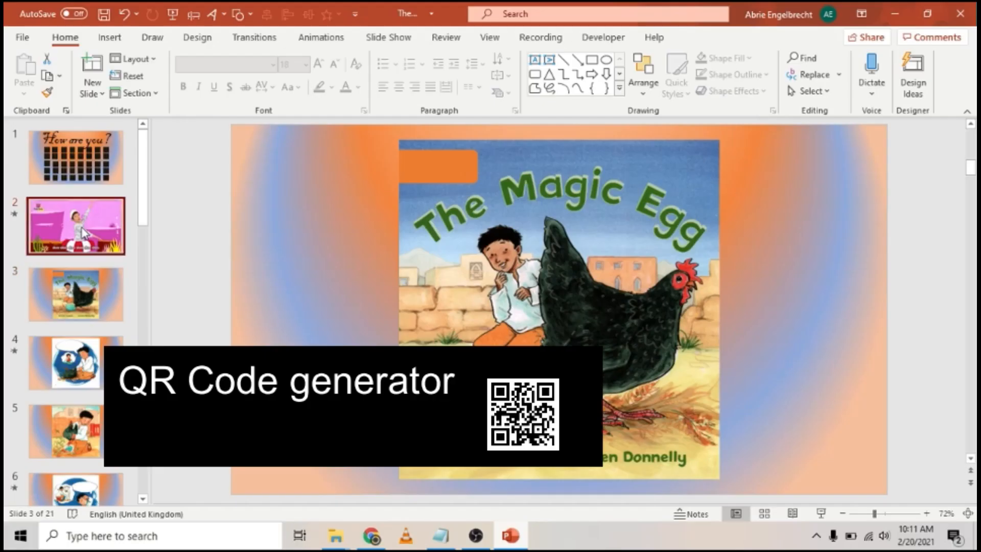
pyautogui.click(83, 233)
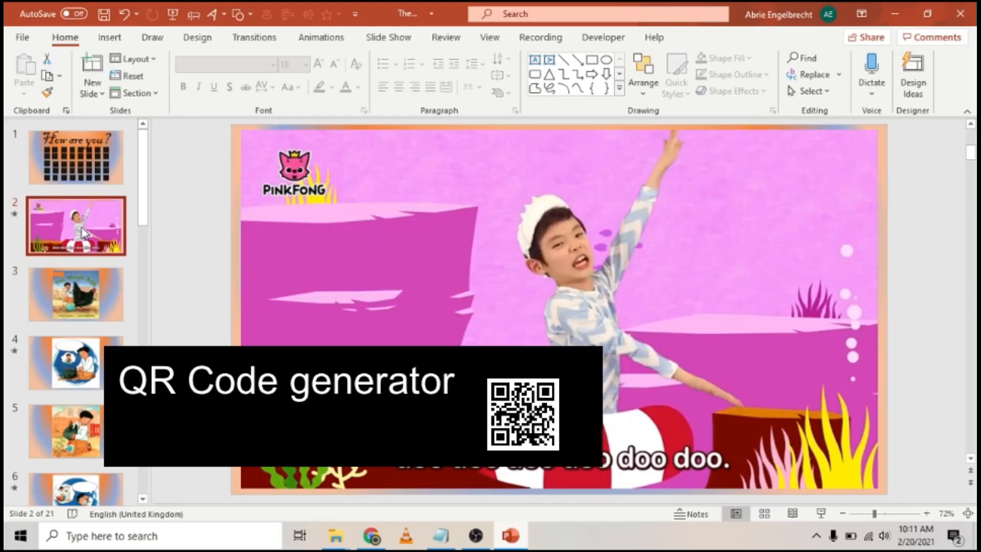
# Step: Step through slides 5 and 6 to slide 7, then bring up the QR Code Generator in Chrome
pyautogui.scroll(-2, 90, 289)
pyautogui.scroll(1, 91, 287)
pyautogui.click(90, 287)
pyautogui.click(100, 239)
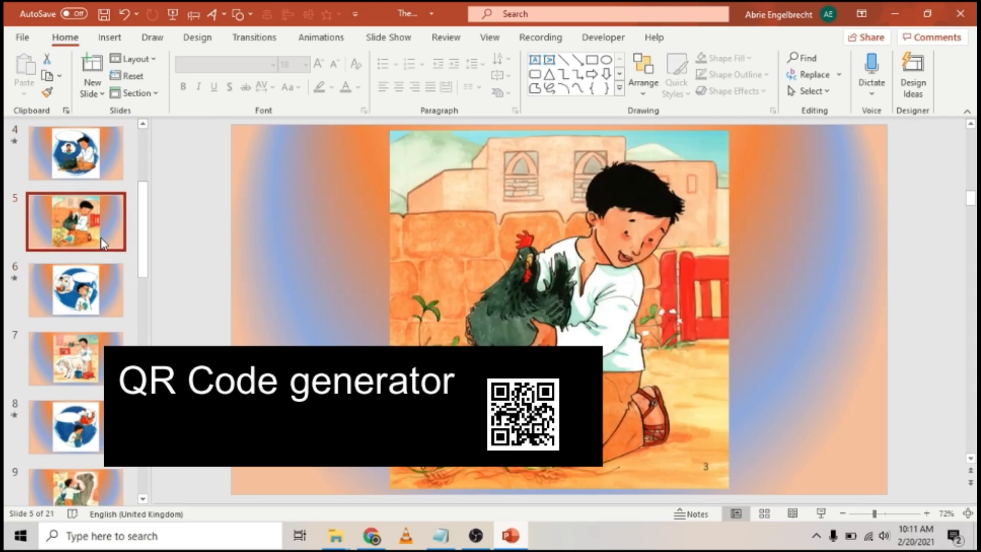
pyautogui.click(102, 278)
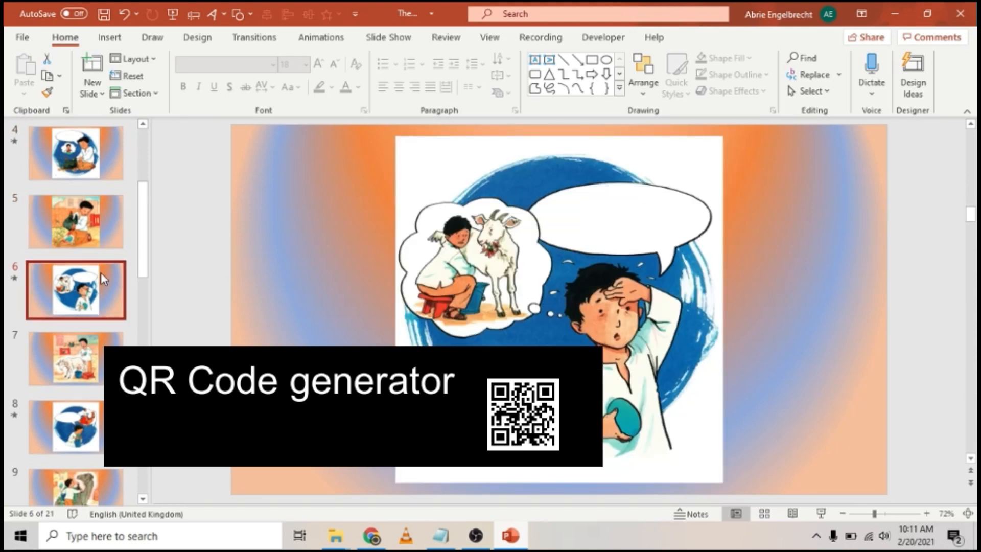
pyautogui.click(90, 348)
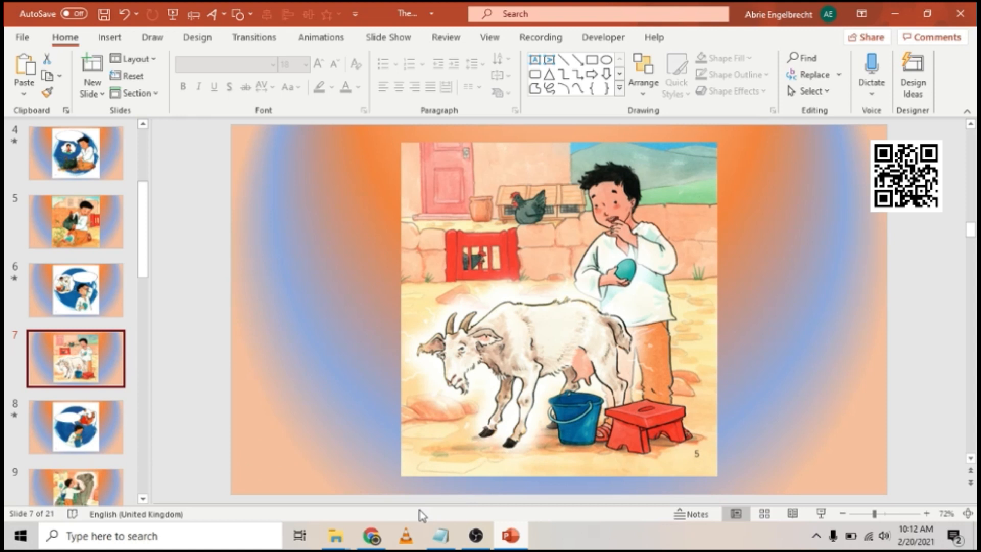
pyautogui.click(371, 535)
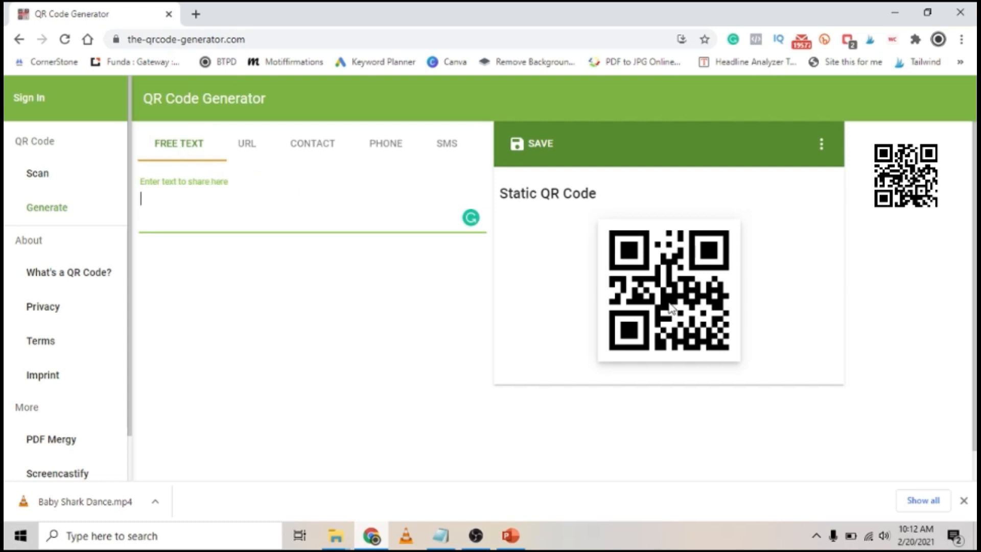
# Step: Make a URL QR code by pasting the page's own web address into the URL field
pyautogui.click(256, 144)
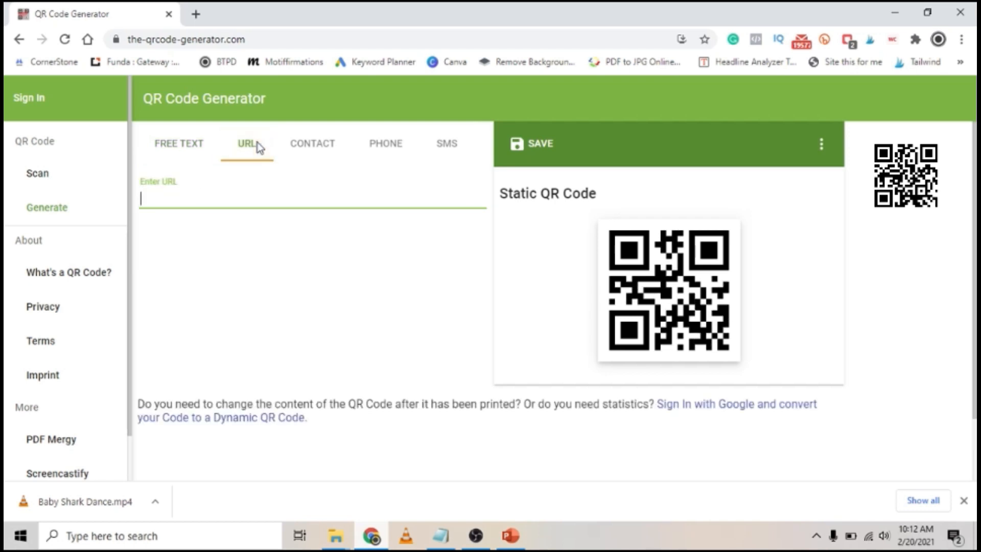
pyautogui.click(269, 38)
pyautogui.rightClick(231, 40)
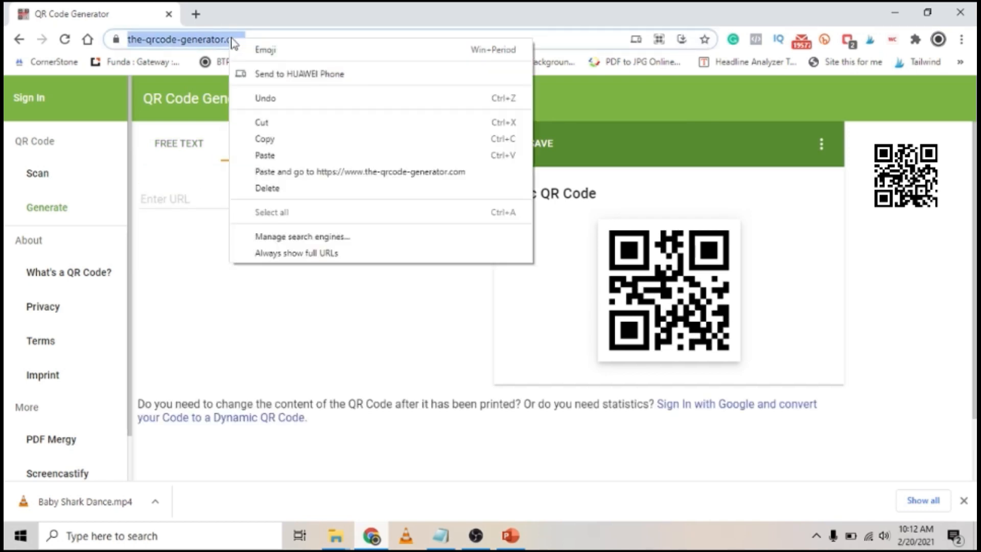
pyautogui.click(299, 139)
pyautogui.click(191, 192)
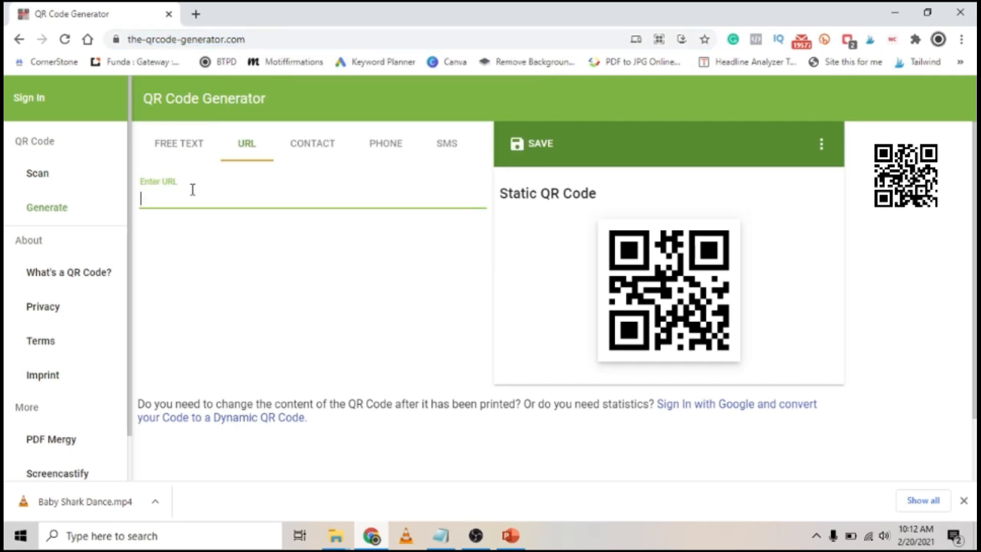
pyautogui.hotkey('ctrl', 'v')
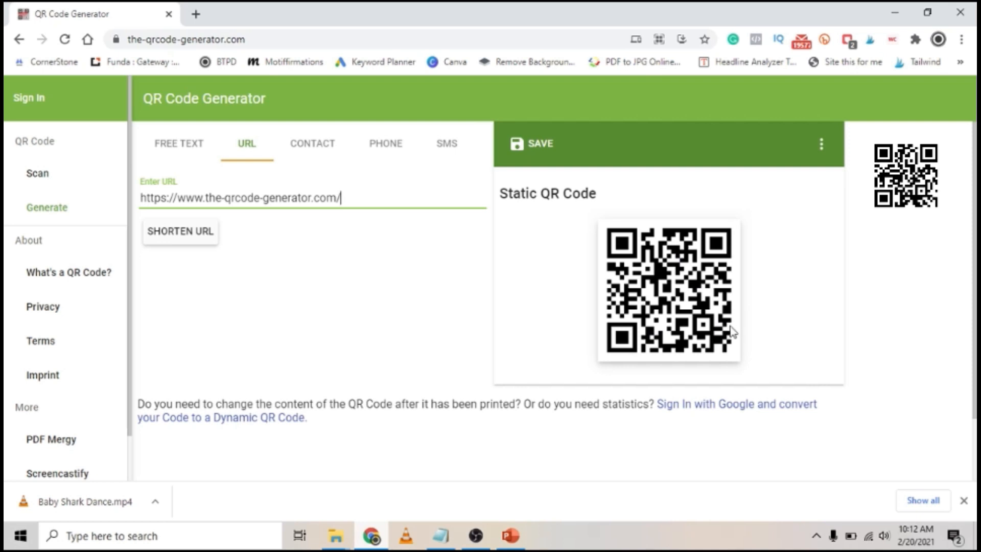
# Step: On the Phone tab, enter the phone number and delete its trailing digits
pyautogui.click(386, 152)
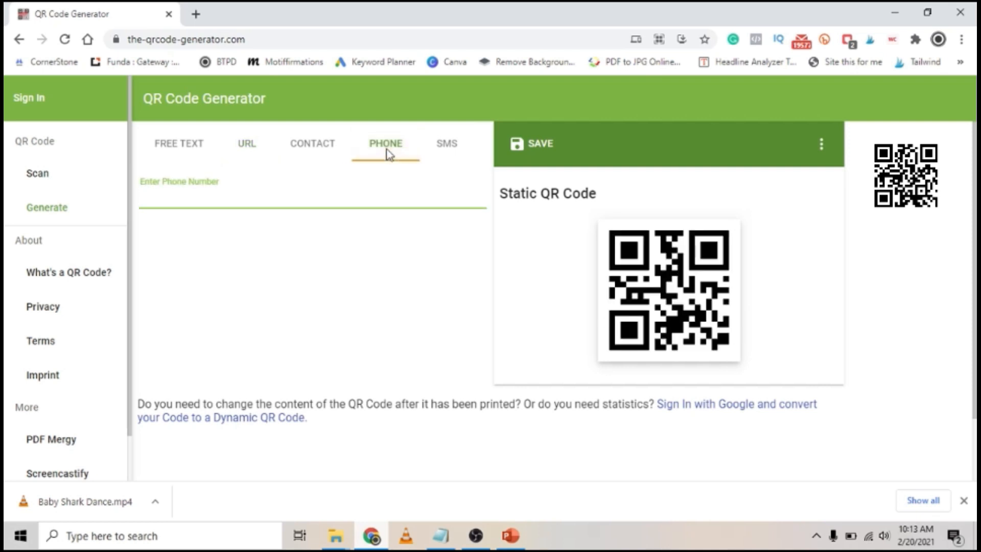
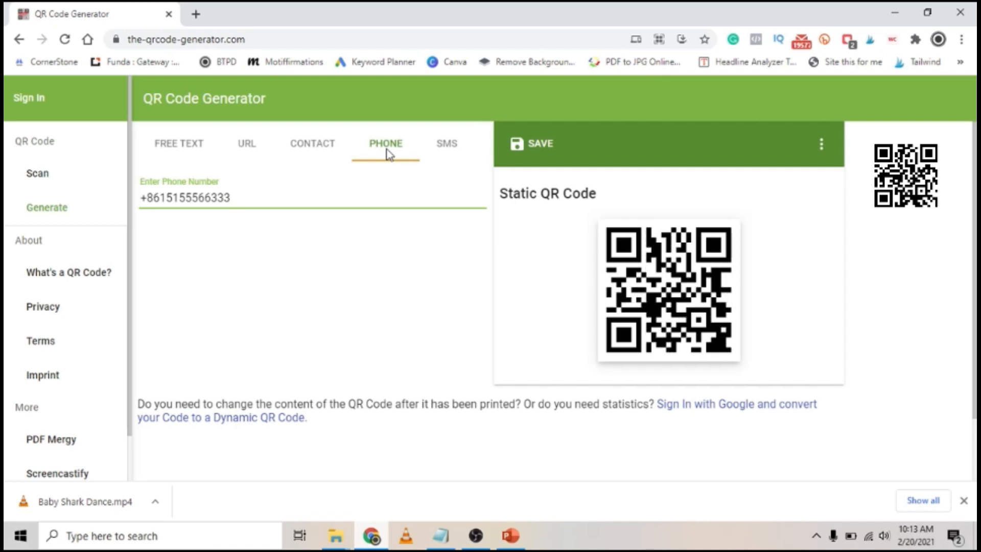
pyautogui.write('8')
pyautogui.press('BackSpace')
pyautogui.press('BackSpace')
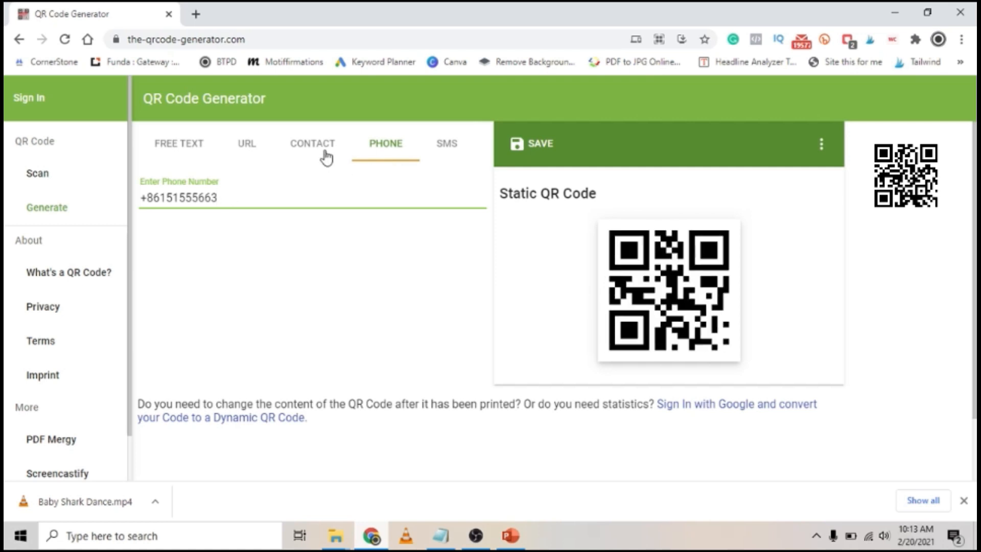
# Step: On the Contact tab, enter the contact's name in the Name and First Name fields
pyautogui.click(325, 152)
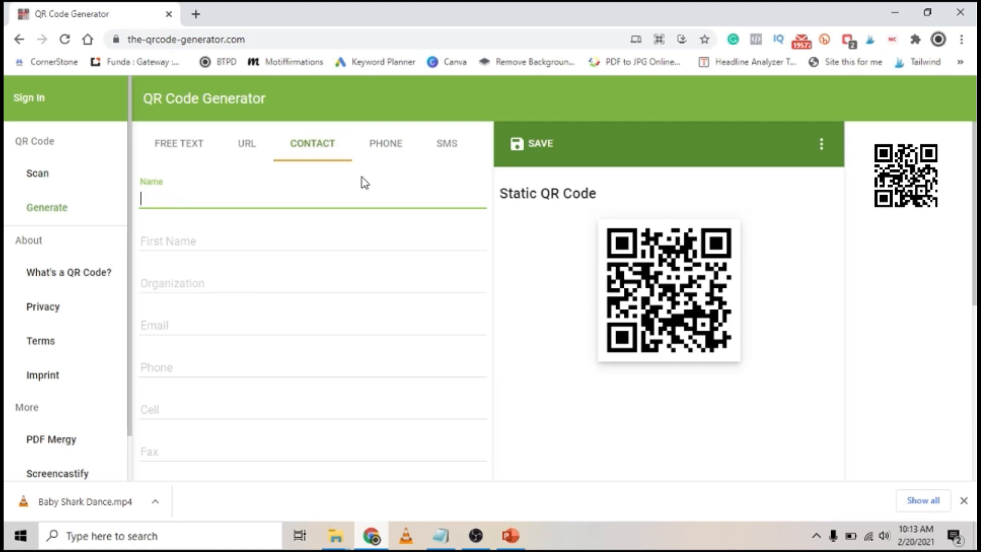
pyautogui.write('abrie')
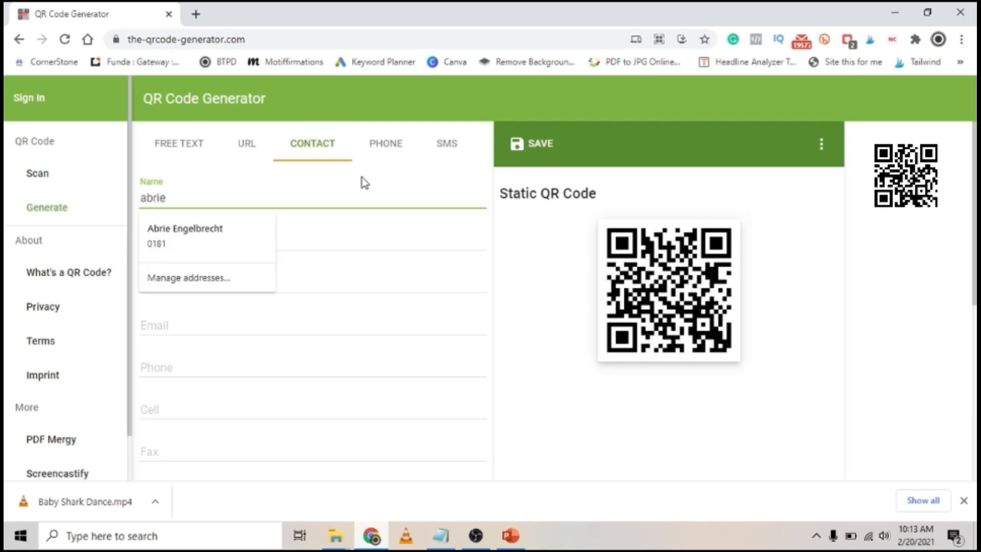
pyautogui.press('BackSpace')
pyautogui.press('BackSpace')
pyautogui.press('BackSpace')
pyautogui.press('BackSpace')
pyautogui.press('BackSpace')
pyautogui.write('Abrie')
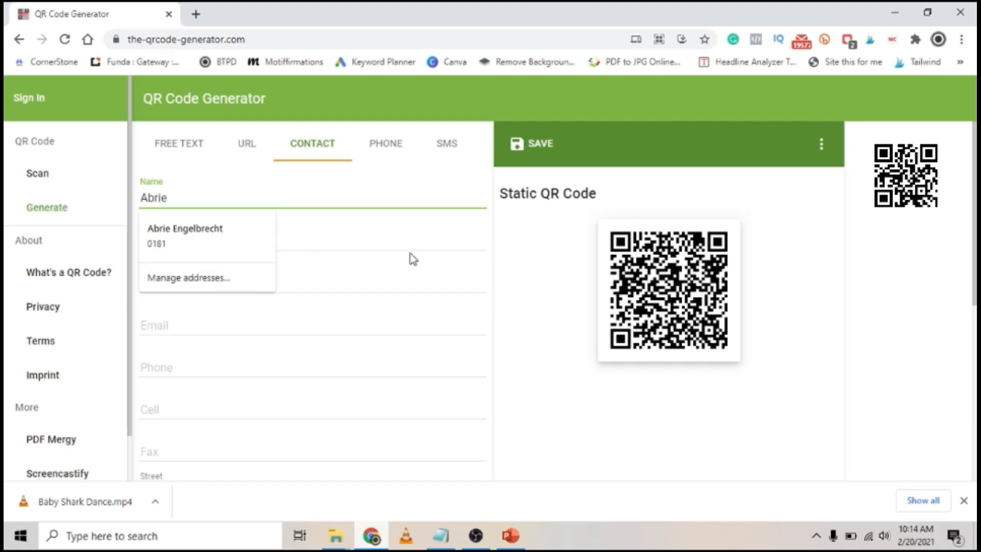
pyautogui.click(388, 270)
pyautogui.click(371, 245)
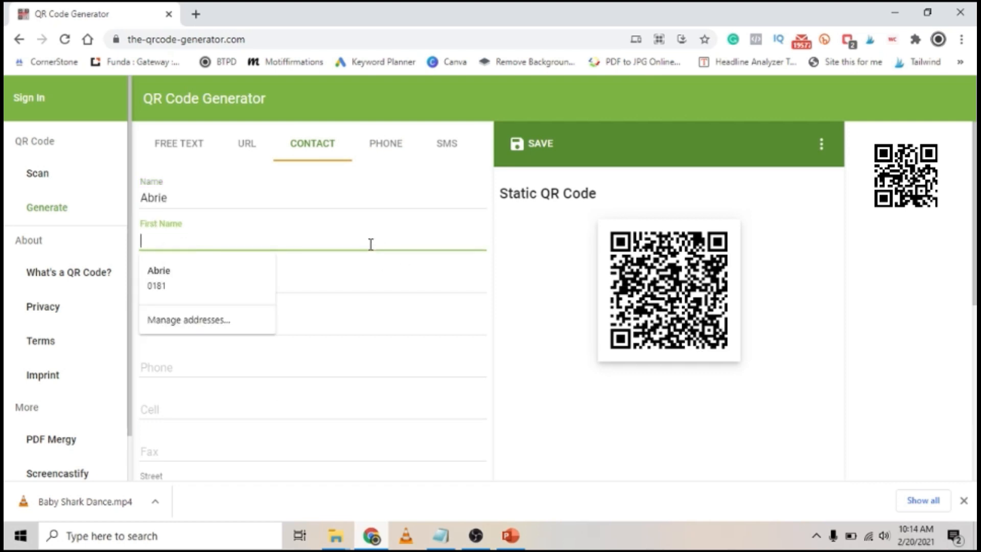
pyautogui.write('Abrie')
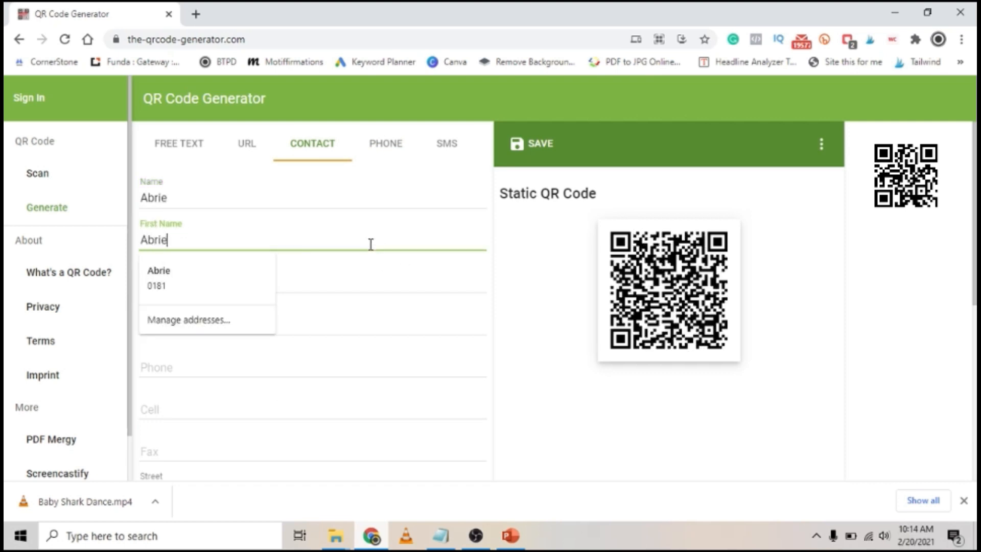
# Step: Replace the organization with the teacher title and name, and fill in the contact's e-mail
pyautogui.click(358, 280)
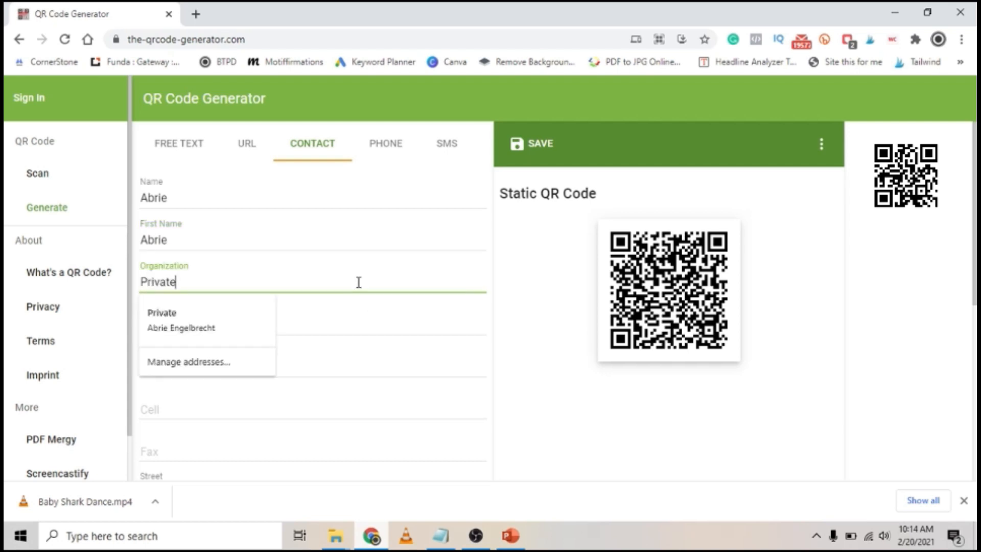
pyautogui.doubleClick(359, 282)
pyautogui.write('Theacher')
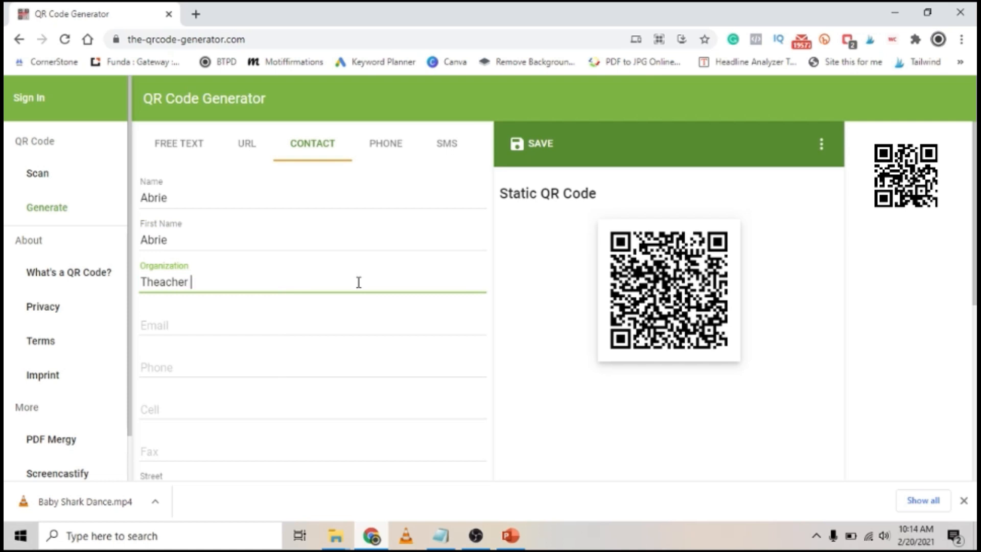
pyautogui.write(' Abrie')
pyautogui.press('Tab')
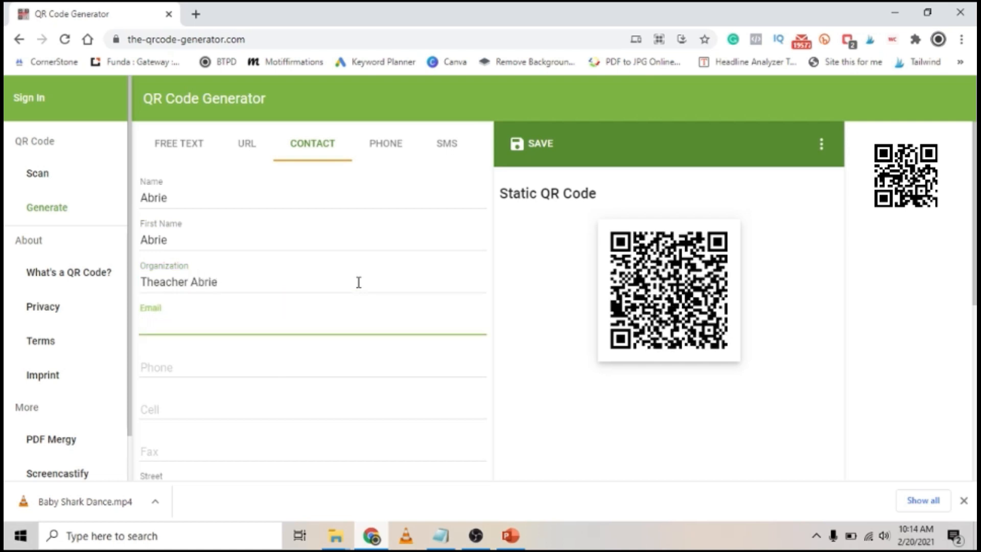
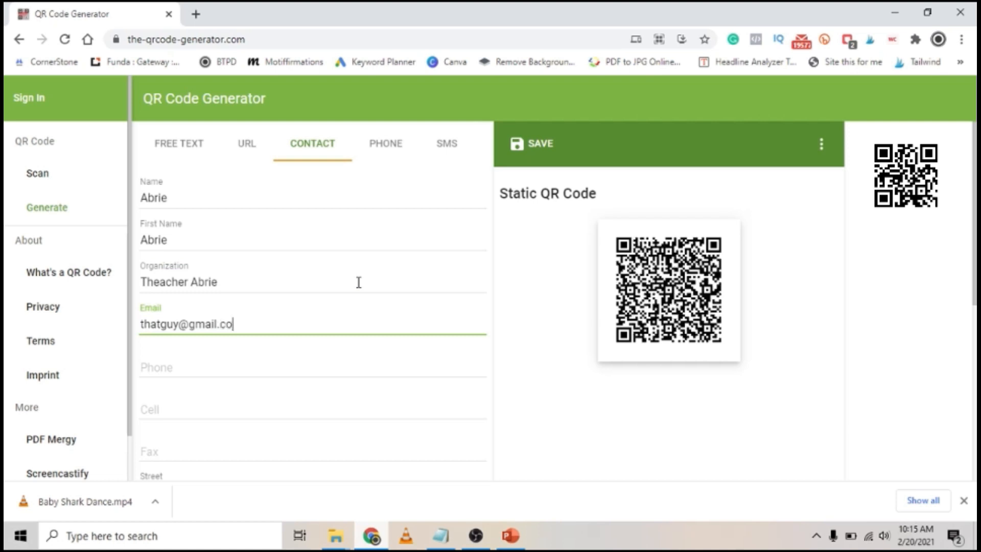
# Step: Enter the contact's phone number and open the QR code's save options
pyautogui.click(275, 361)
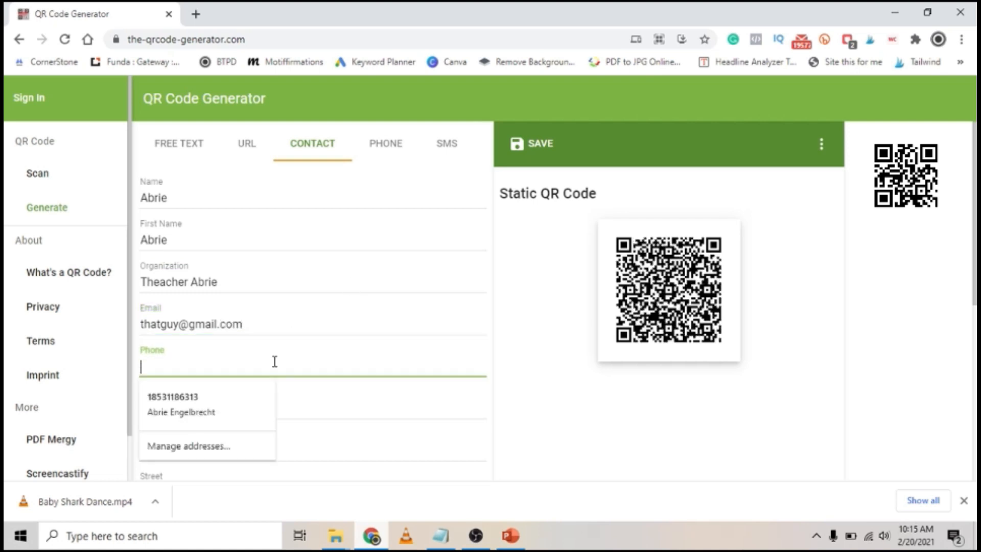
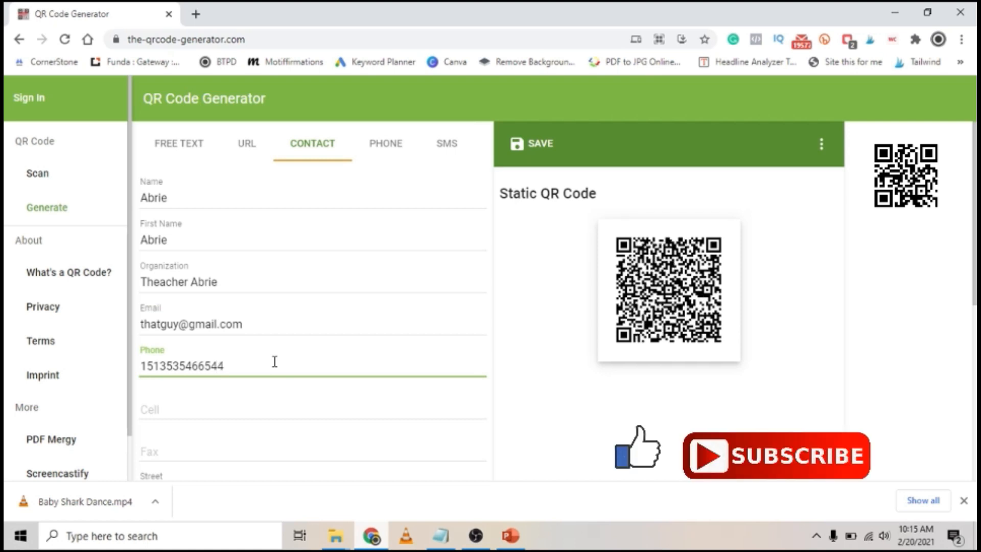
pyautogui.click(253, 404)
pyautogui.scroll(-3, 253, 404)
pyautogui.scroll(3, 252, 404)
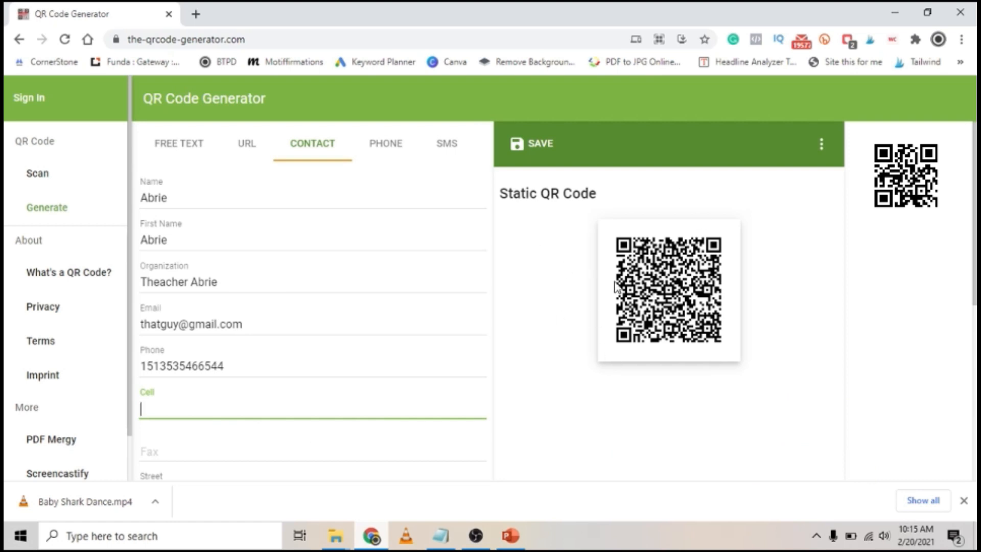
pyautogui.click(554, 152)
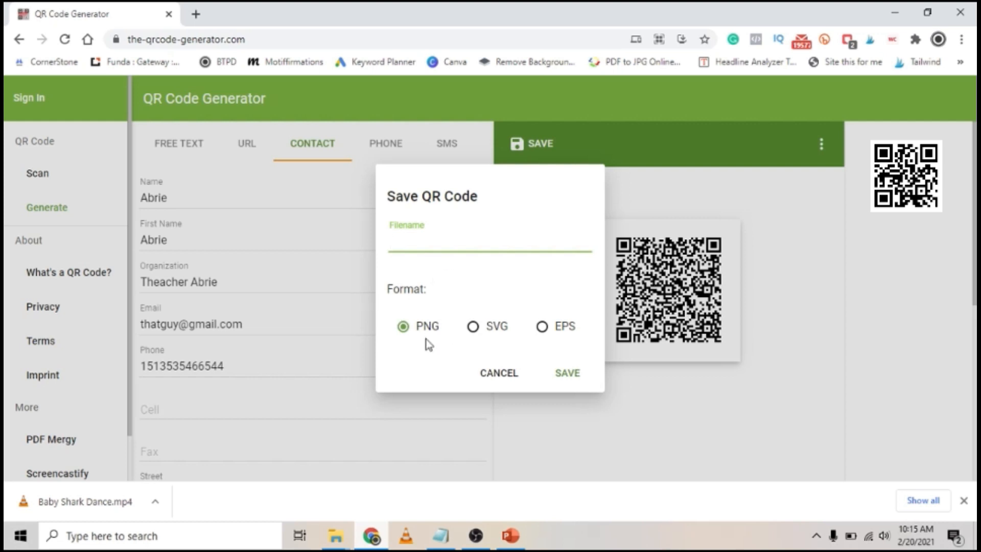
# Step: Save the contact QR code as a PNG on the Desktop, named after the contact plus 'contact QR'
pyautogui.write('Abrie contact QR')
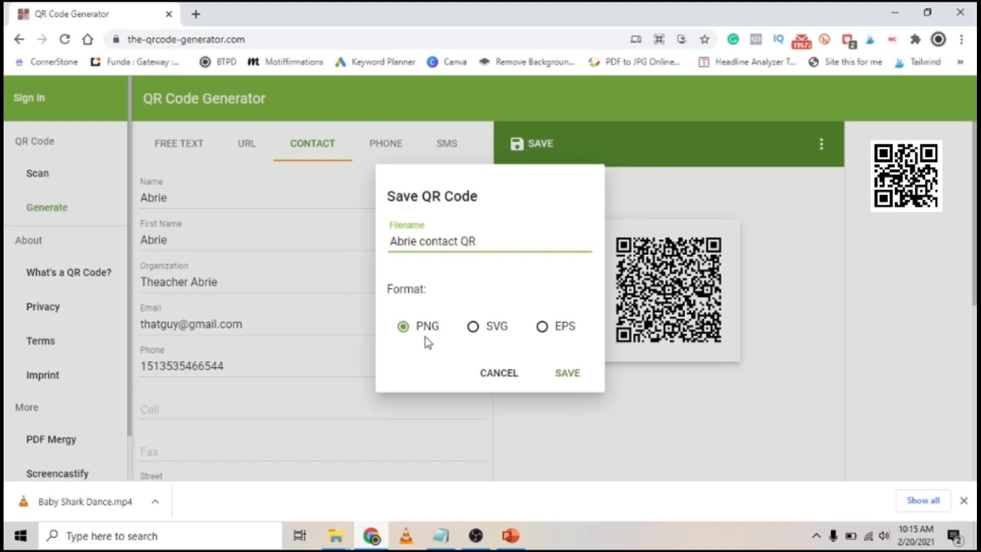
pyautogui.click(566, 373)
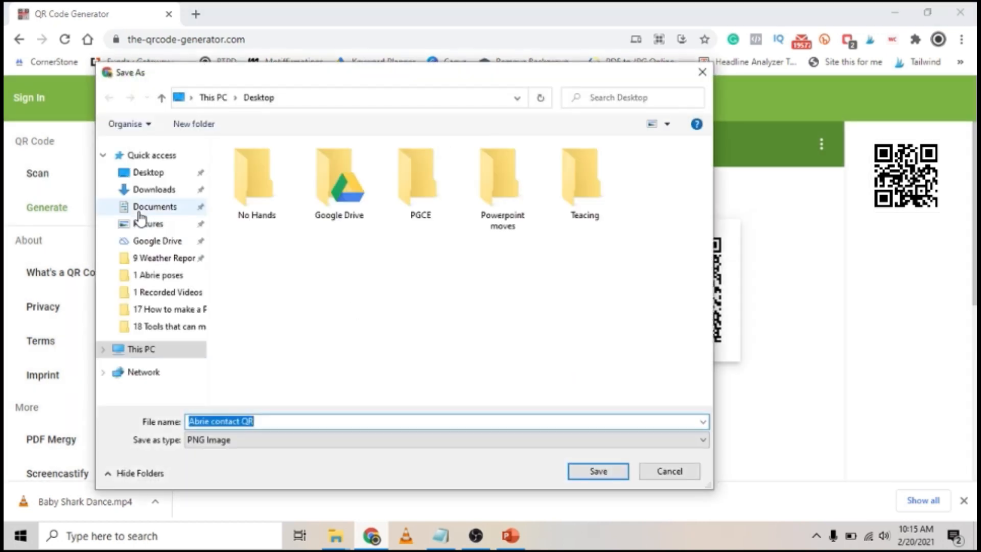
pyautogui.scroll(-3, 151, 327)
pyautogui.click(163, 236)
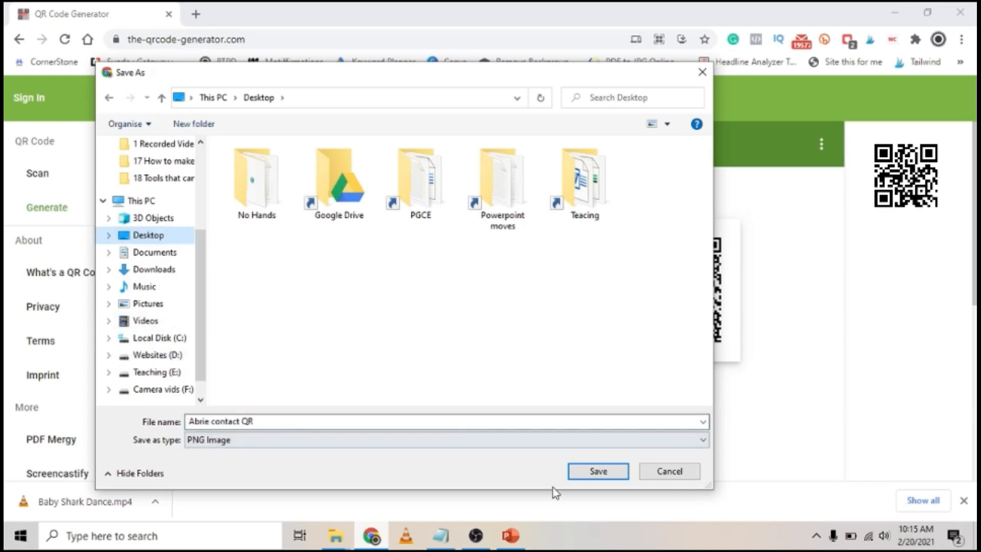
pyautogui.click(599, 471)
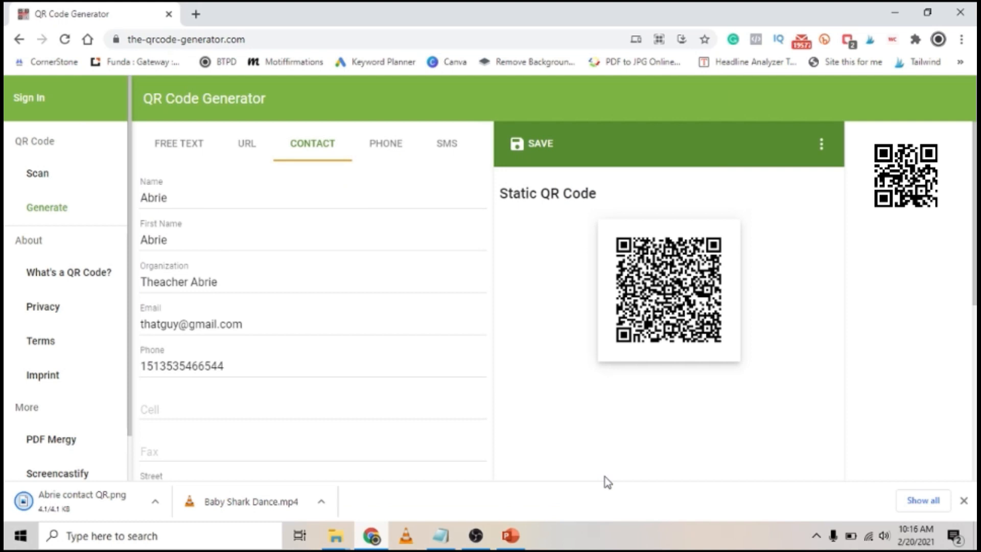
pyautogui.press('super+d')
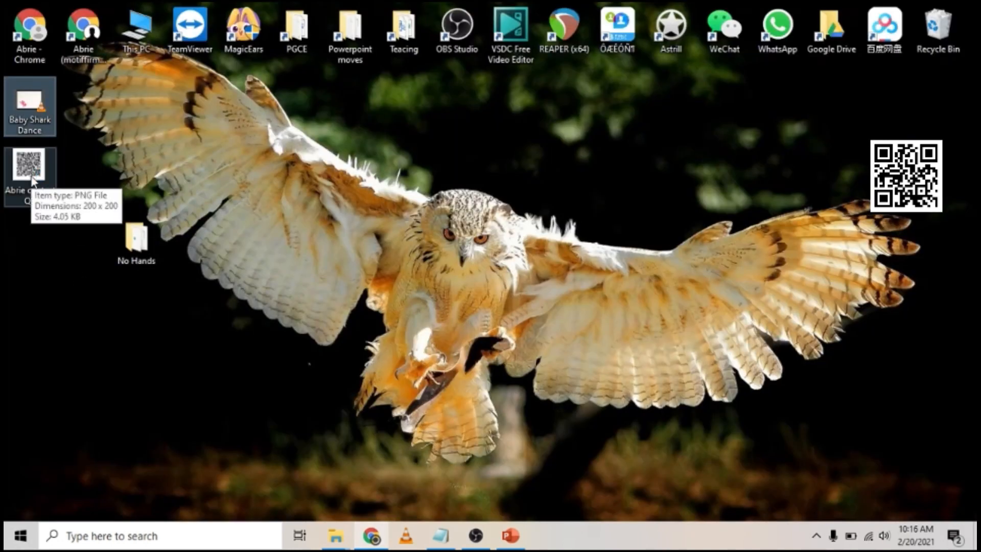
# Step: Bring the contact QR PNG from the desktop onto slide 7 and place it at the lower-right corner
pyautogui.moveTo(32, 180); pyautogui.dragTo(356, 378)
pyautogui.moveTo(308, 259); pyautogui.dragTo(308, 260)
pyautogui.moveTo(554, 315); pyautogui.dragTo(815, 434)
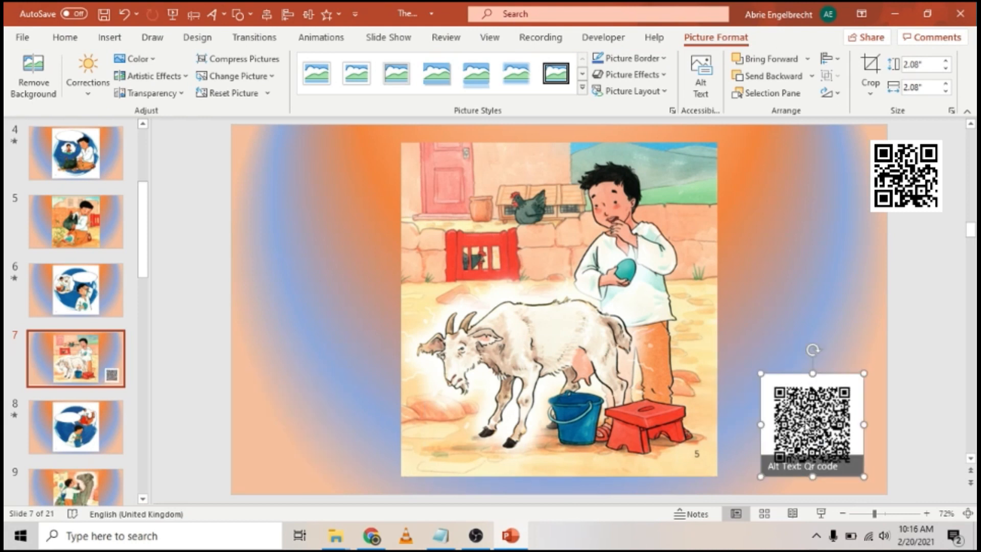
# Step: Copy the QR image, then move it from the lower-right corner to beside the goat on the left
pyautogui.rightClick(804, 427)
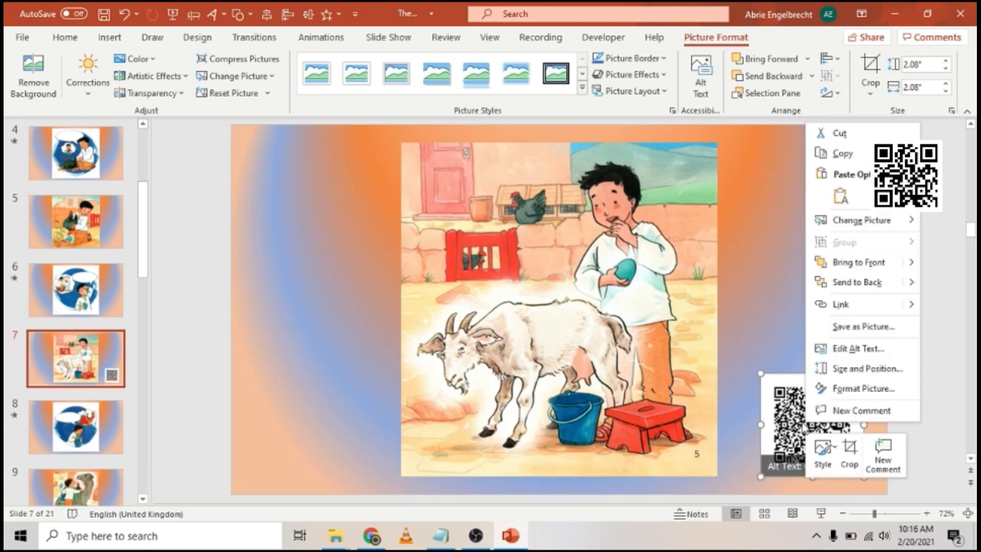
pyautogui.click(831, 160)
pyautogui.moveTo(793, 417); pyautogui.dragTo(348, 294)
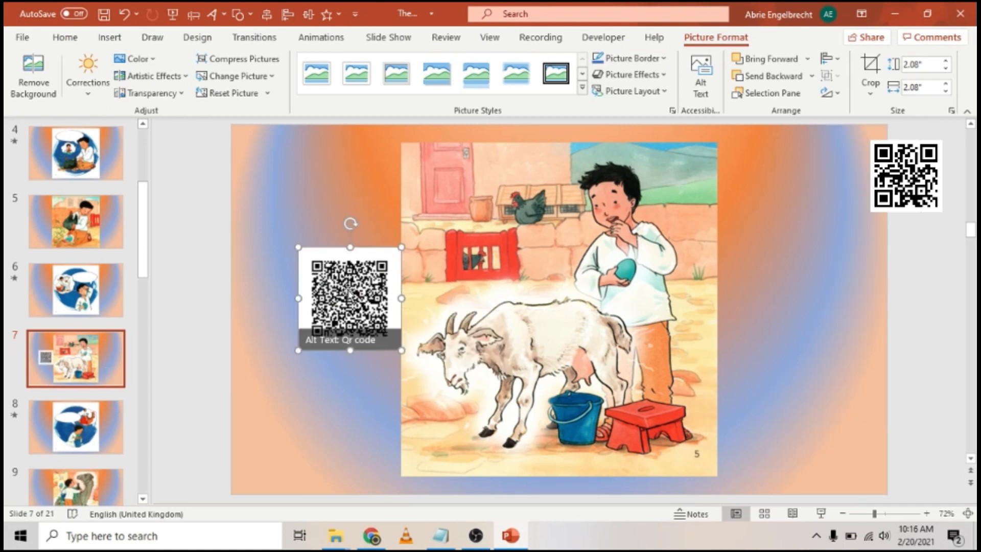